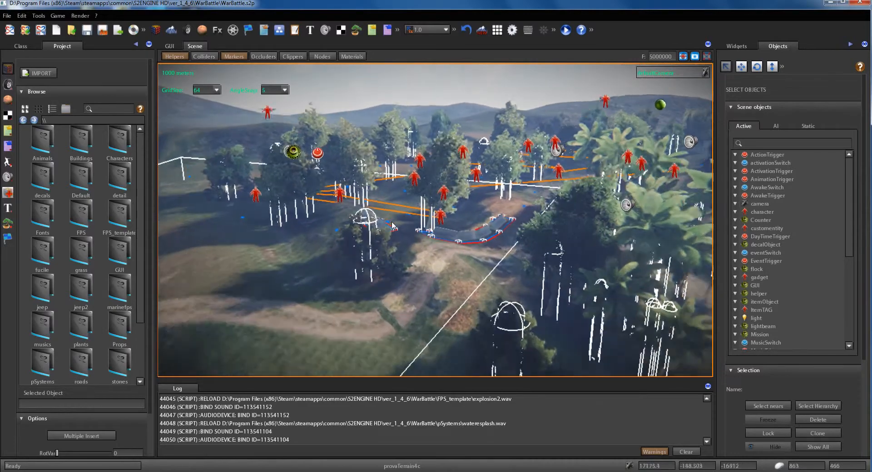
Approach the soldier on the grass and select the nearby patrol point marker.
{"action": "right_click_drag", "start_coordinate": [393, 221], "coordinate": [446, 233]}
{"action": "key", "text": "w"}
{"action": "key", "text": "a"}
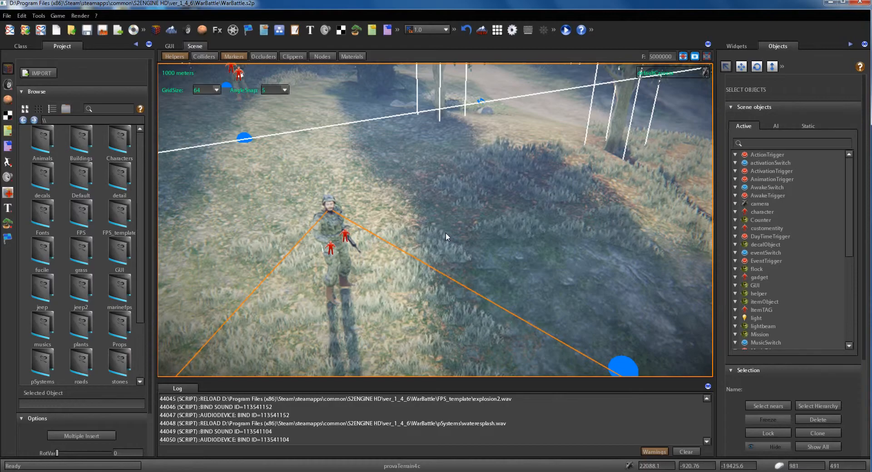
{"action": "mouse_move", "coordinate": [445, 230]}
{"action": "right_mouse_down"}
{"action": "mouse_move", "coordinate": [406, 241]}
{"action": "mouse_move", "coordinate": [390, 219]}
{"action": "mouse_move", "coordinate": [388, 241]}
{"action": "mouse_move", "coordinate": [428, 237]}
{"action": "mouse_move", "coordinate": [412, 222]}
{"action": "mouse_move", "coordinate": [334, 225]}
{"action": "mouse_move", "coordinate": [337, 218]}
{"action": "right_mouse_up"}
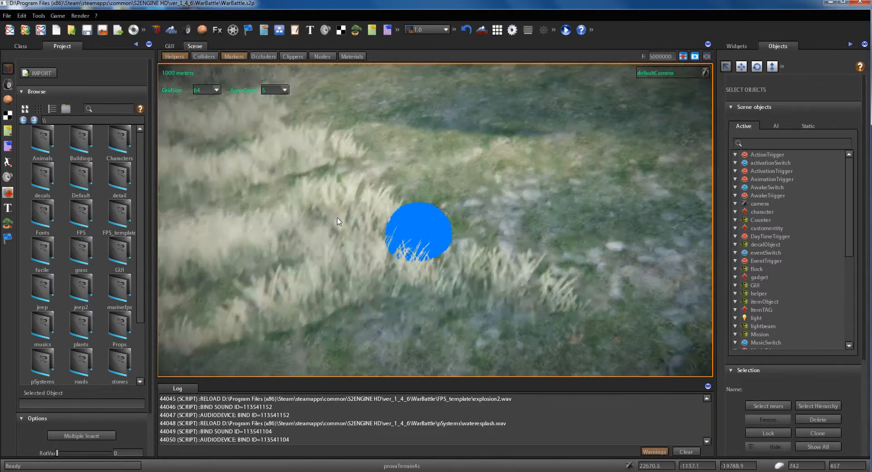
{"action": "left_click", "coordinate": [412, 233]}
{"action": "mouse_move", "coordinate": [413, 233]}
{"action": "right_mouse_down"}
{"action": "mouse_move", "coordinate": [397, 227]}
{"action": "mouse_move", "coordinate": [463, 222]}
{"action": "right_mouse_up"}
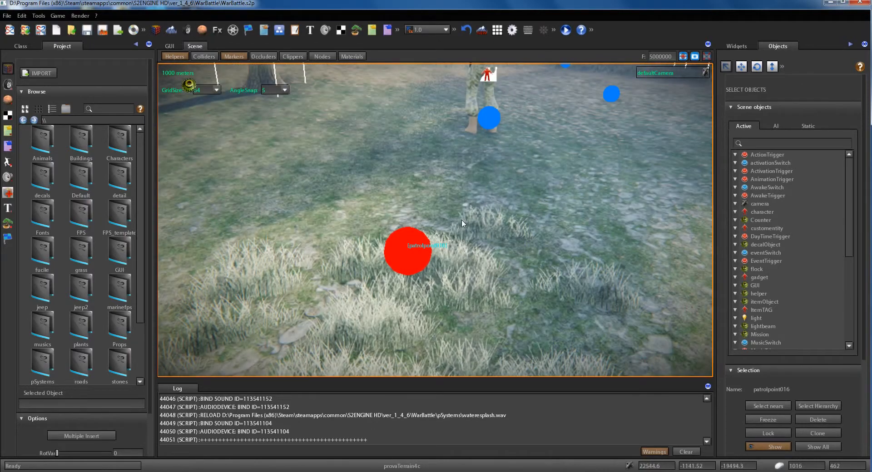
Look over the patrol points from above and select the one in the middle of the dirt road.
{"action": "scroll", "coordinate": [465, 217], "scroll_direction": "down", "scroll_amount": 10}
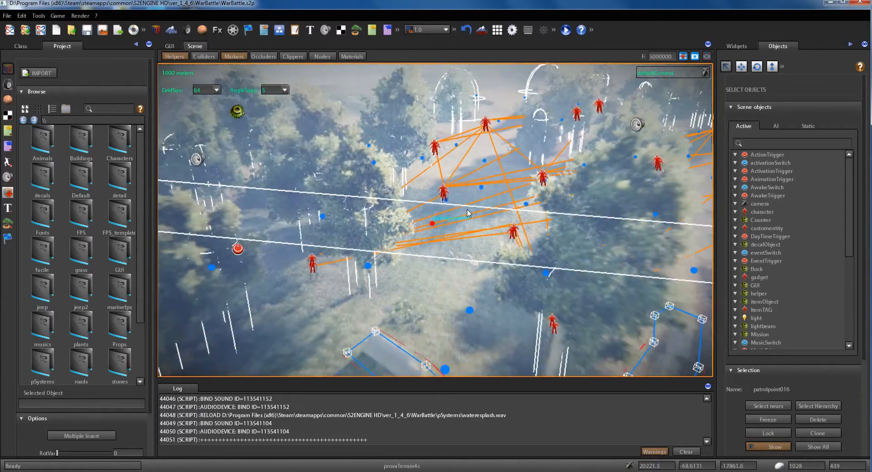
{"action": "right_click_drag", "start_coordinate": [467, 210], "coordinate": [354, 296]}
{"action": "right_click_drag", "start_coordinate": [411, 234], "coordinate": [396, 244]}
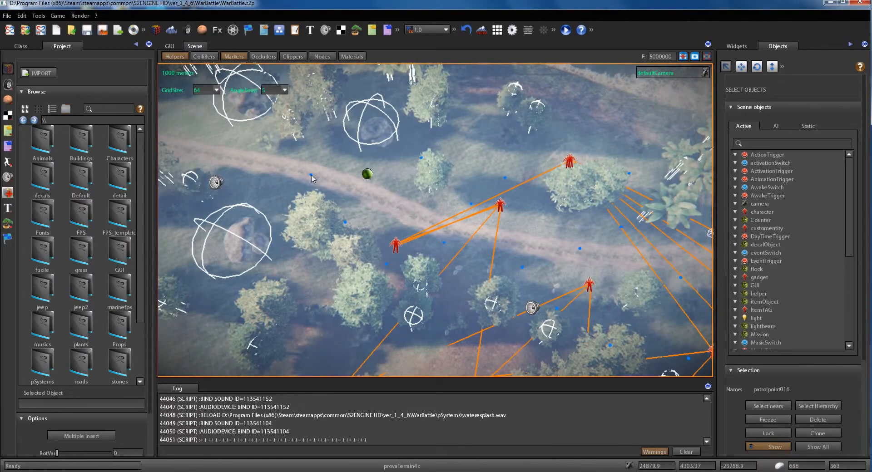
{"action": "right_click_drag", "start_coordinate": [344, 223], "coordinate": [395, 222]}
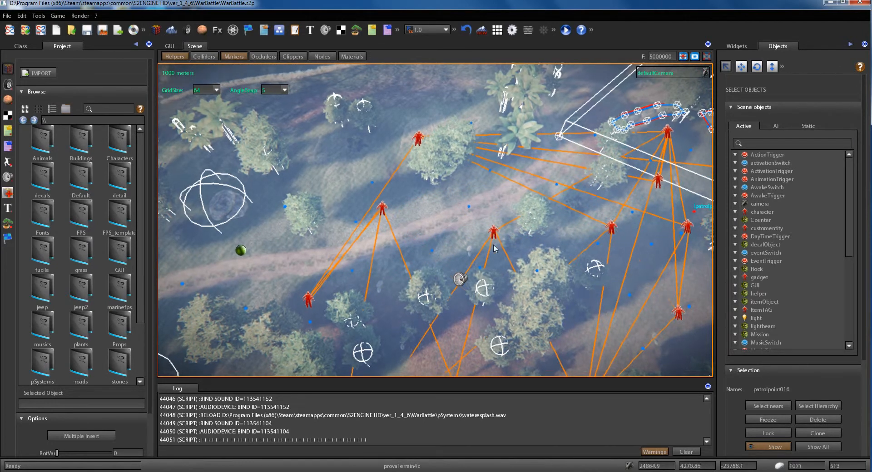
{"action": "scroll", "coordinate": [403, 232], "scroll_direction": "up", "scroll_amount": 4}
{"action": "middle_click_drag", "start_coordinate": [403, 232], "coordinate": [332, 229]}
{"action": "scroll", "coordinate": [492, 270], "scroll_direction": "up", "scroll_amount": 8}
{"action": "scroll", "coordinate": [380, 237], "scroll_direction": "up", "scroll_amount": 3}
{"action": "scroll", "coordinate": [334, 232], "scroll_direction": "down", "scroll_amount": 5}
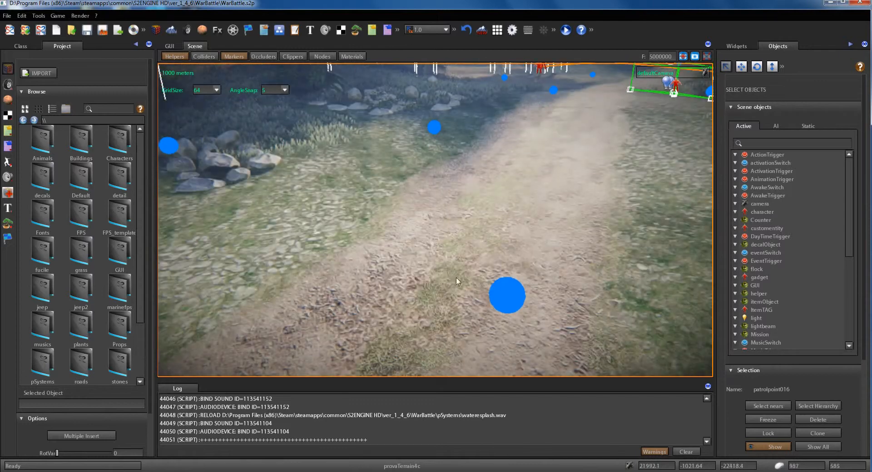
{"action": "left_click", "coordinate": [507, 296]}
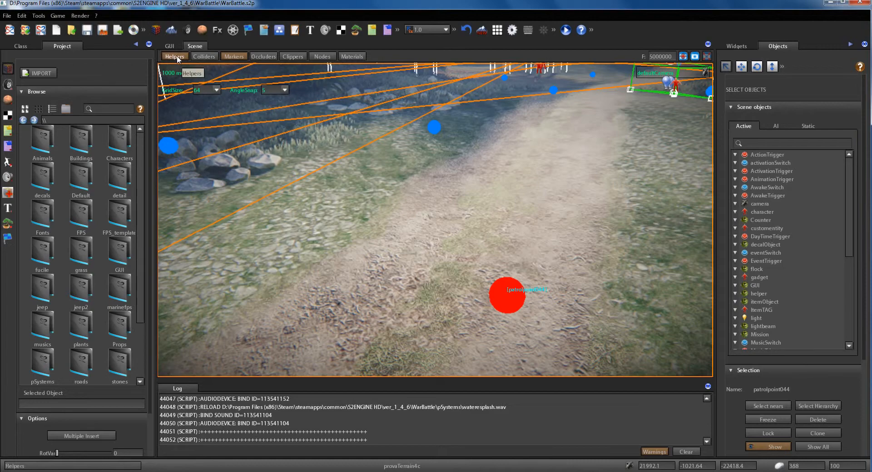
Hide the helpers in the scene view and deselect the patrol point on the road.
{"action": "scroll", "coordinate": [357, 171], "scroll_direction": "down", "scroll_amount": 5}
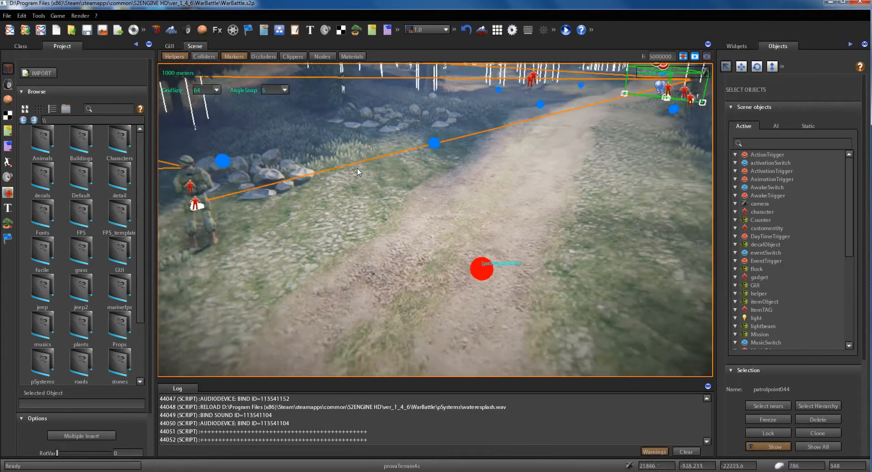
{"action": "scroll", "coordinate": [357, 172], "scroll_direction": "up", "scroll_amount": 4}
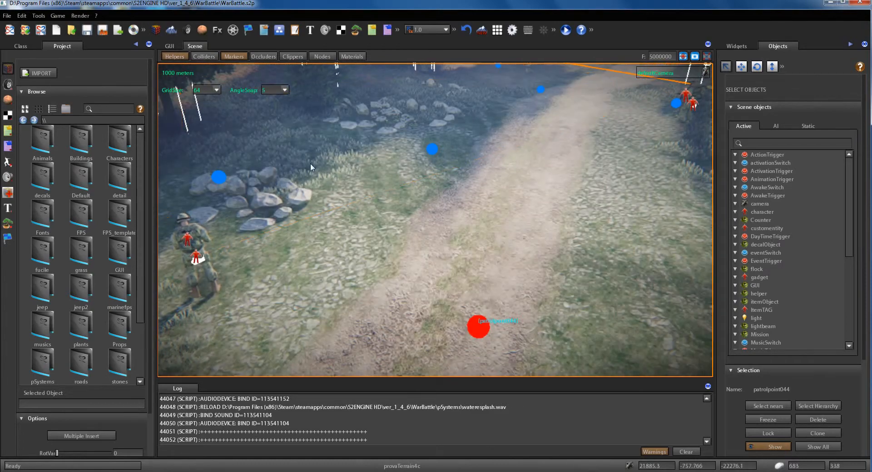
{"action": "left_click", "coordinate": [175, 57]}
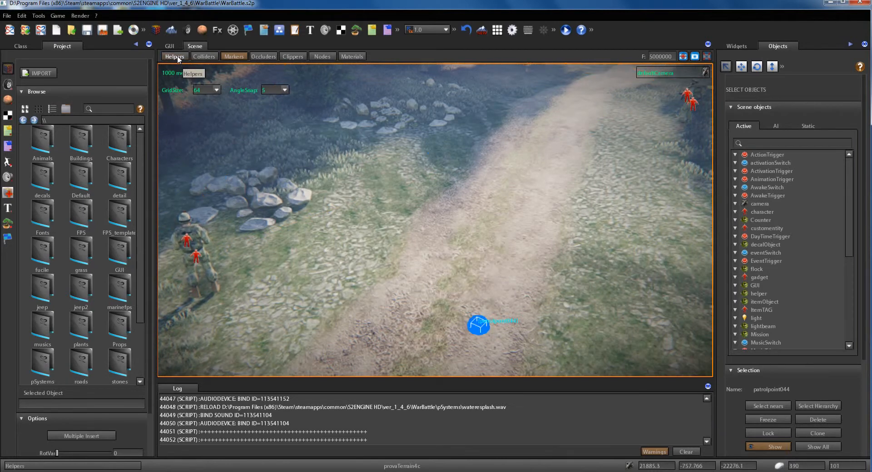
{"action": "left_click", "coordinate": [178, 58]}
{"action": "left_click", "coordinate": [178, 57]}
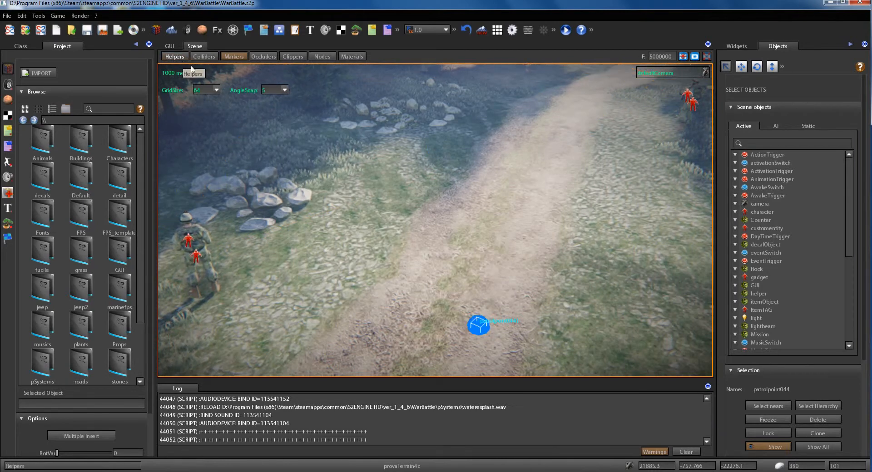
{"action": "left_click", "coordinate": [451, 219]}
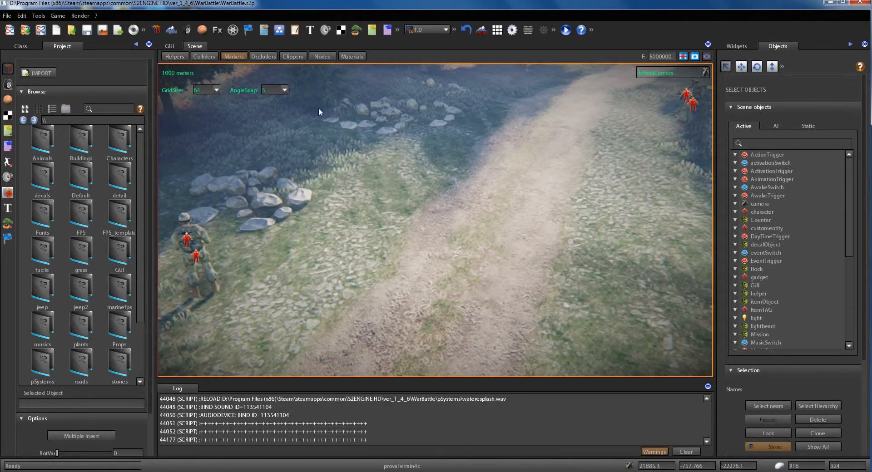
Toggle the scene helpers on and off to compare the forest area with and without them, leaving them shown.
{"action": "left_click", "coordinate": [183, 58]}
{"action": "left_click", "coordinate": [183, 59]}
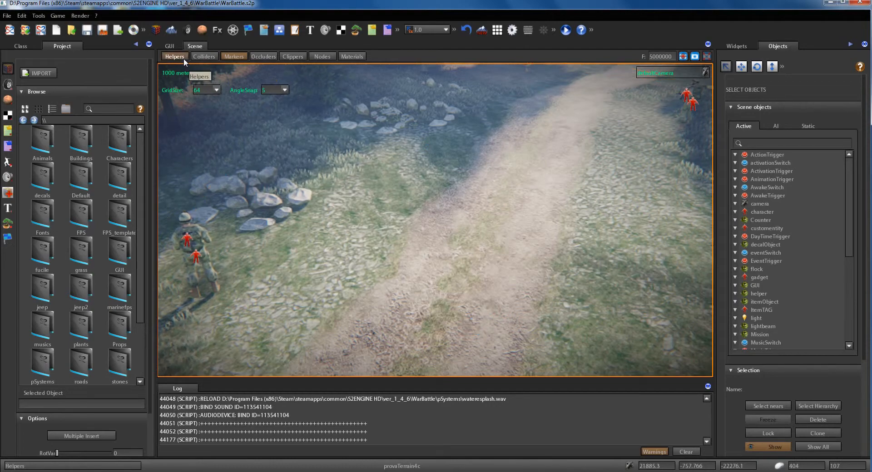
{"action": "left_click", "coordinate": [183, 58]}
{"action": "right_click_drag", "start_coordinate": [457, 218], "coordinate": [441, 208]}
{"action": "scroll", "coordinate": [415, 212], "scroll_direction": "down", "scroll_amount": 3}
{"action": "scroll", "coordinate": [414, 212], "scroll_direction": "up", "scroll_amount": 3}
{"action": "scroll", "coordinate": [425, 201], "scroll_direction": "down", "scroll_amount": 4}
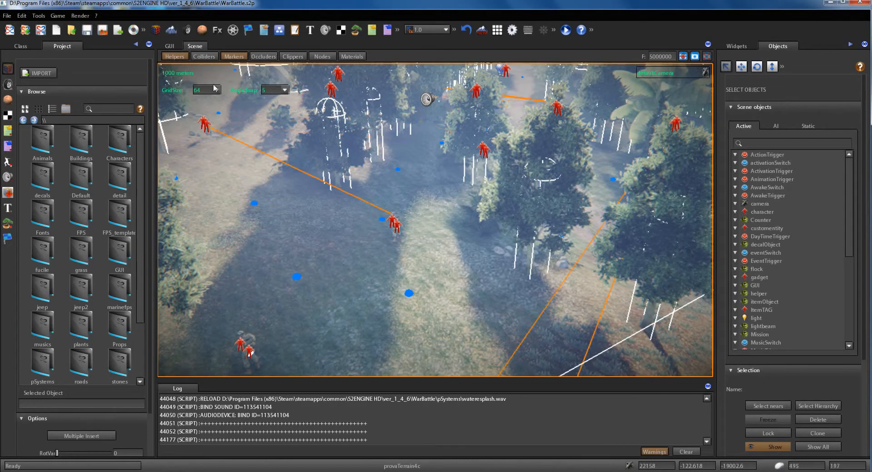
{"action": "left_click", "coordinate": [180, 53]}
{"action": "scroll", "coordinate": [364, 220], "scroll_direction": "up", "scroll_amount": 3}
{"action": "right_click_drag", "start_coordinate": [364, 219], "coordinate": [233, 97]}
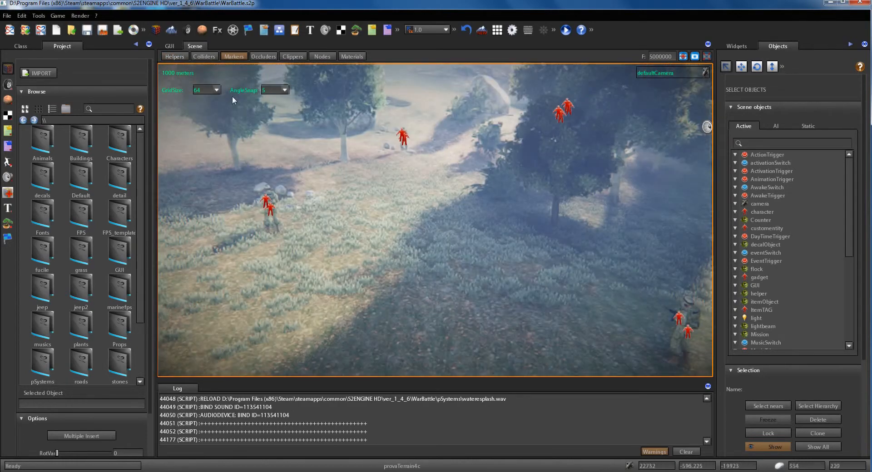
{"action": "left_click", "coordinate": [181, 58]}
Select the patrol point patrolpoint021 lying in the tall grass and examine the other points around it.
{"action": "scroll", "coordinate": [402, 269], "scroll_direction": "up", "scroll_amount": 5}
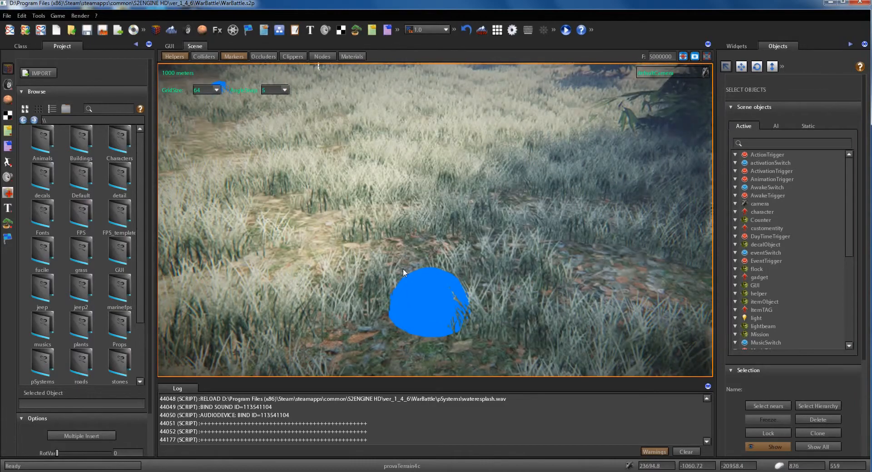
{"action": "left_click", "coordinate": [420, 285]}
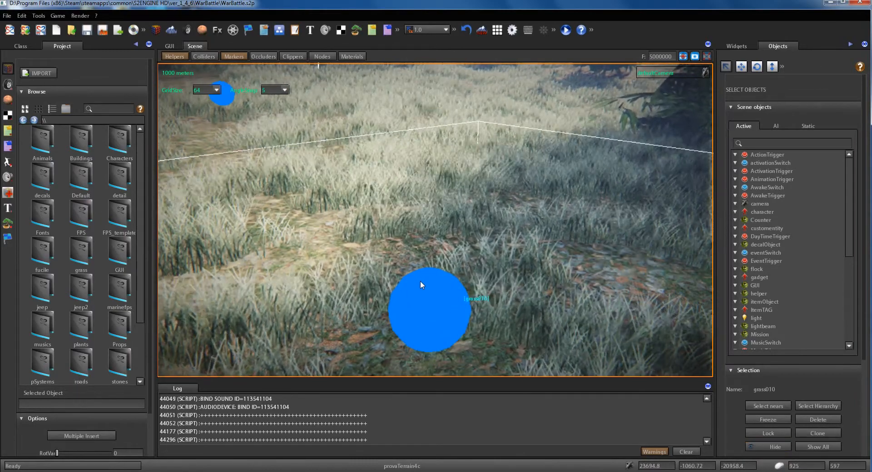
{"action": "left_click", "coordinate": [418, 307]}
{"action": "scroll", "coordinate": [422, 268], "scroll_direction": "down", "scroll_amount": 5}
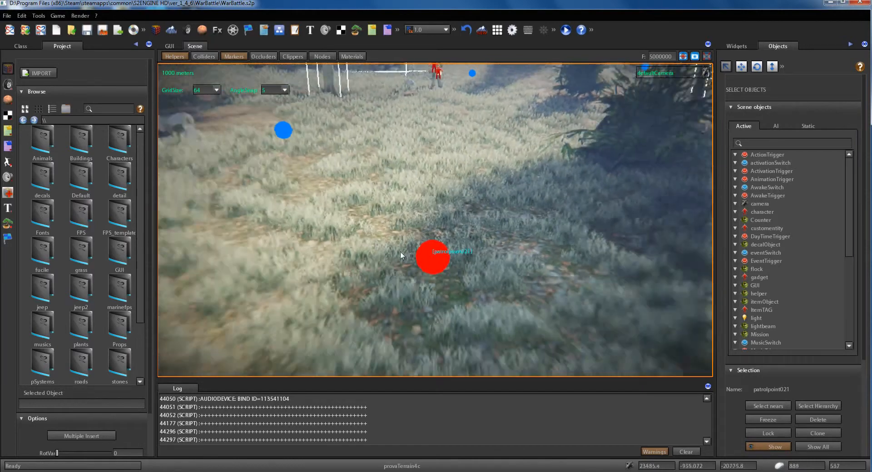
{"action": "scroll", "coordinate": [413, 253], "scroll_direction": "down", "scroll_amount": 3}
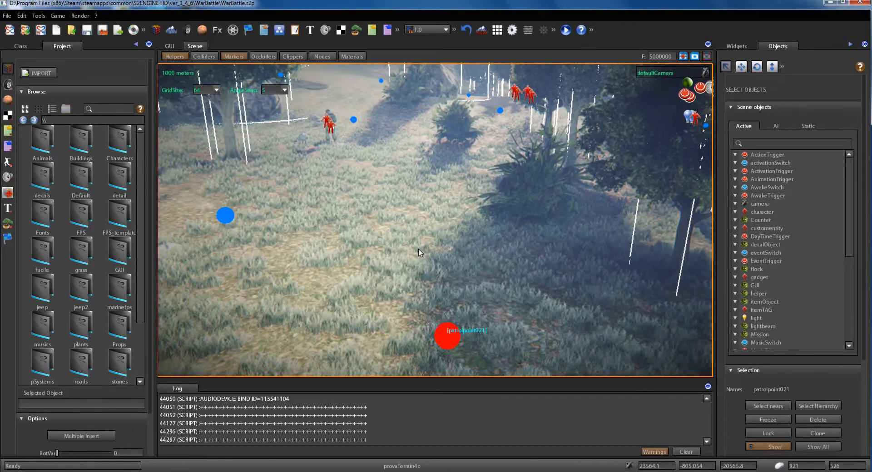
Select patrolpoint014 in the clearing and show its class parameters down to radius and ID.
{"action": "left_click", "coordinate": [21, 46]}
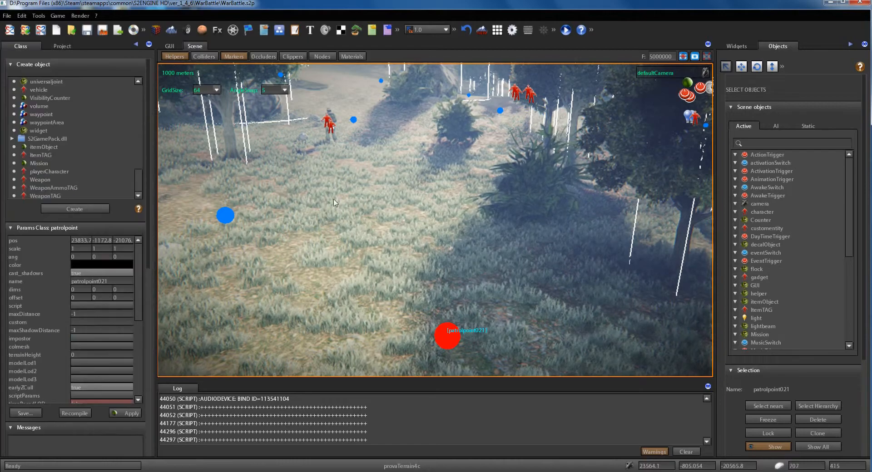
{"action": "scroll", "coordinate": [352, 207], "scroll_direction": "down", "scroll_amount": 1}
{"action": "scroll", "coordinate": [353, 211], "scroll_direction": "down", "scroll_amount": 10}
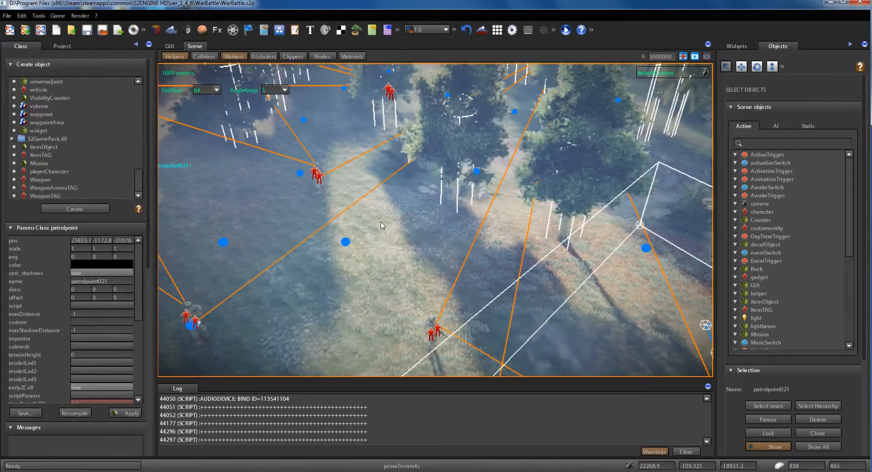
{"action": "scroll", "coordinate": [352, 211], "scroll_direction": "up", "scroll_amount": 8}
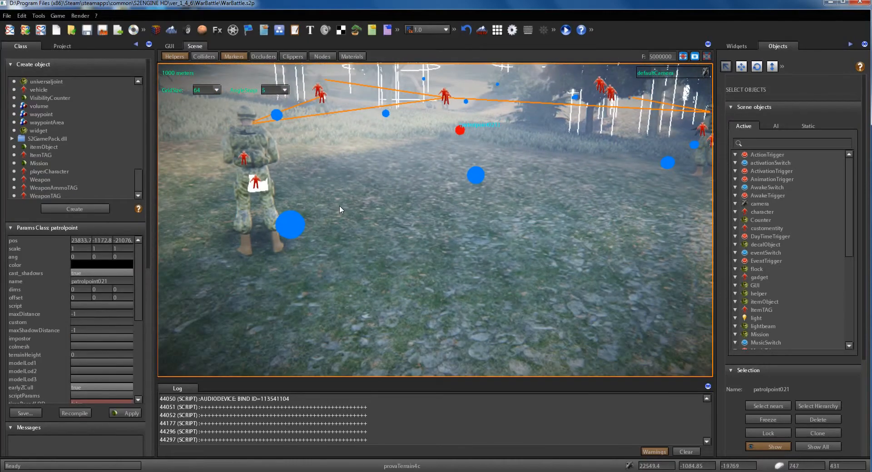
{"action": "scroll", "coordinate": [346, 209], "scroll_direction": "up", "scroll_amount": 3}
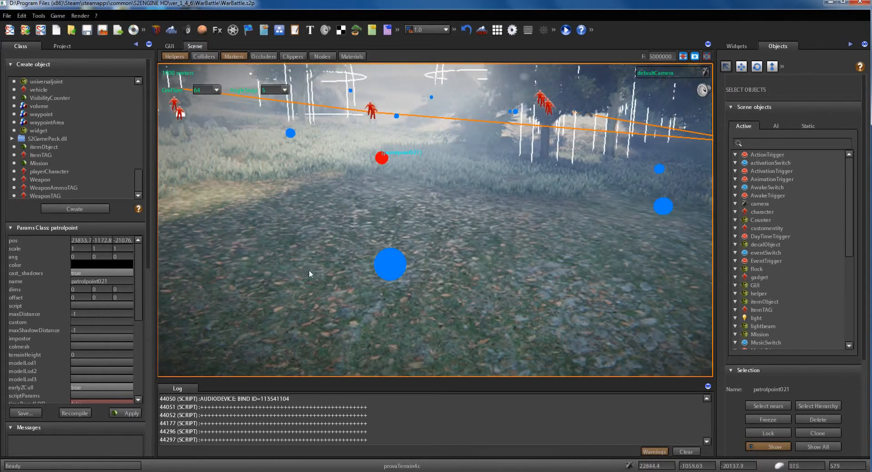
{"action": "left_click", "coordinate": [389, 269]}
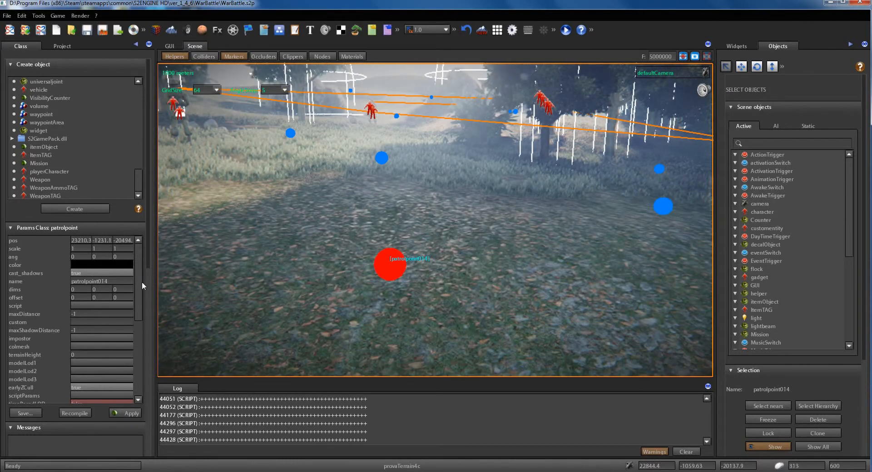
{"action": "left_click_drag", "start_coordinate": [141, 281], "coordinate": [142, 381]}
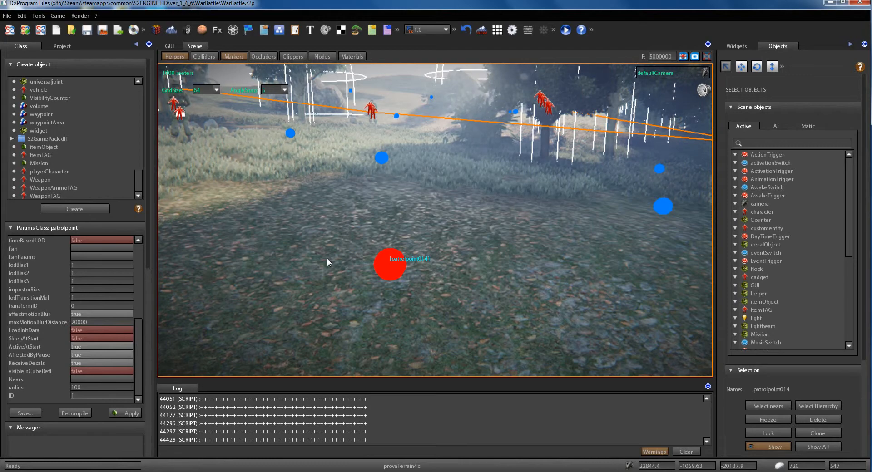
Examine patrolpoint014 and the soldiers and patrol points around the clearing, both from above and close to the ground.
{"action": "scroll", "coordinate": [327, 259], "scroll_direction": "down", "scroll_amount": 10}
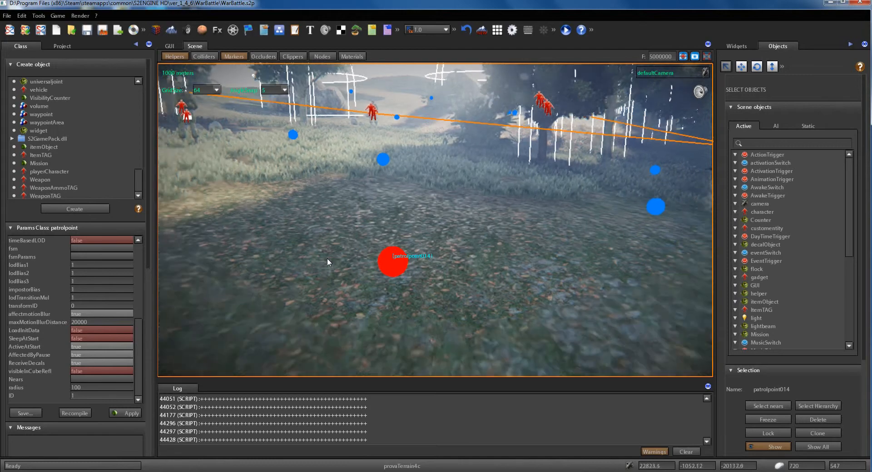
{"action": "middle_click_drag", "start_coordinate": [359, 252], "coordinate": [360, 260]}
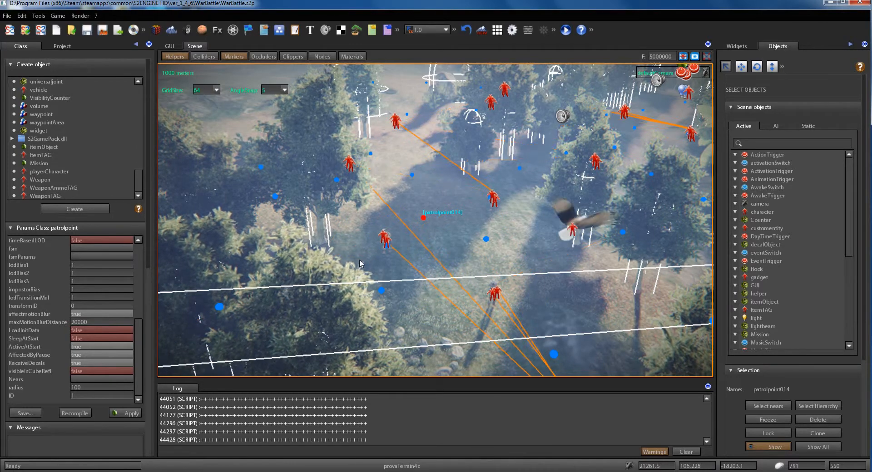
{"action": "scroll", "coordinate": [403, 275], "scroll_direction": "up", "scroll_amount": 1}
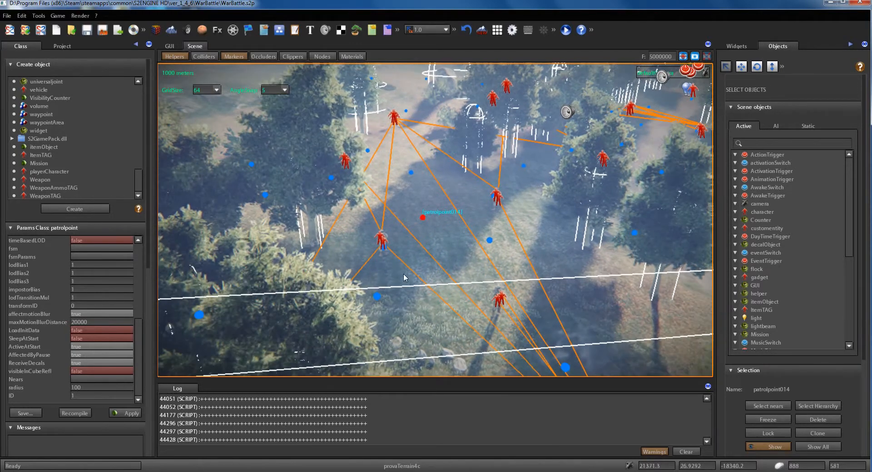
{"action": "scroll", "coordinate": [449, 273], "scroll_direction": "up", "scroll_amount": 4}
{"action": "scroll", "coordinate": [451, 274], "scroll_direction": "up", "scroll_amount": 5}
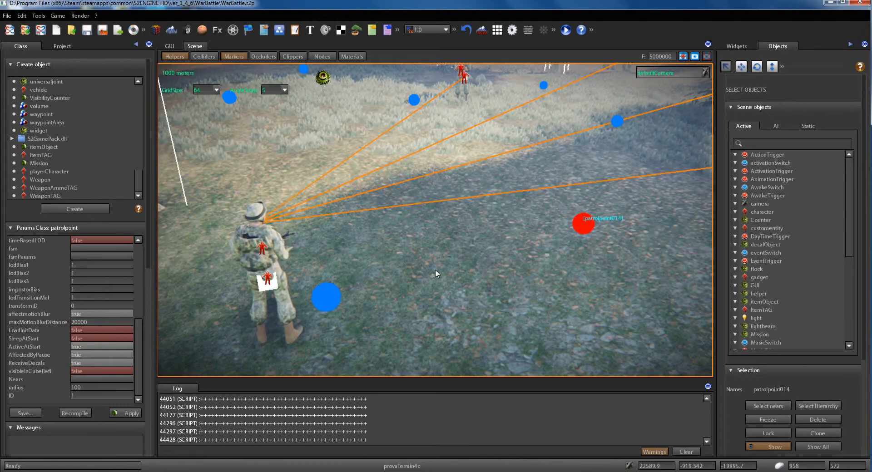
{"action": "scroll", "coordinate": [454, 275], "scroll_direction": "down", "scroll_amount": 2}
{"action": "key", "text": "w"}
{"action": "right_click_drag", "start_coordinate": [474, 276], "coordinate": [480, 274]}
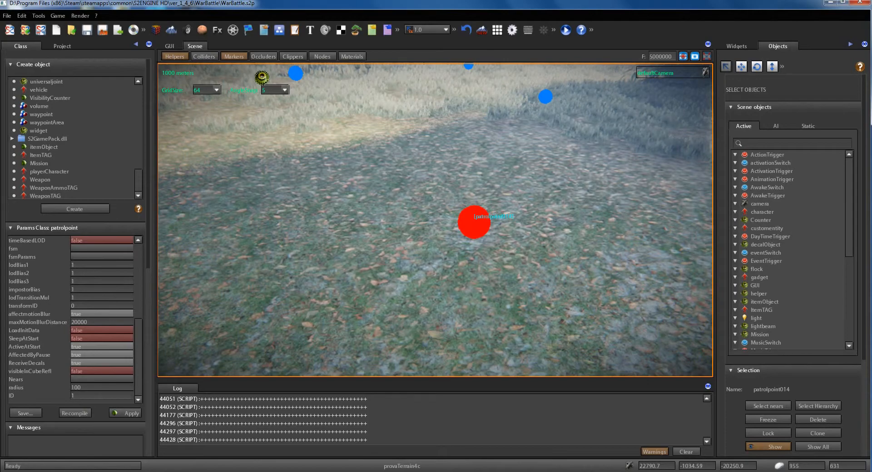
Examine how the patrol points are spread among the soldiers across the forest and around the nearby trenches.
{"action": "scroll", "coordinate": [333, 260], "scroll_direction": "down", "scroll_amount": 6}
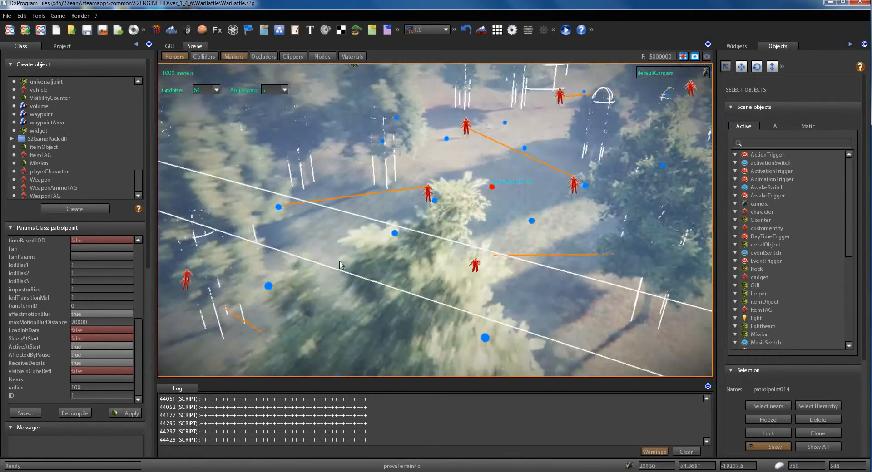
{"action": "right_click_drag", "start_coordinate": [342, 266], "coordinate": [334, 203]}
{"action": "scroll", "coordinate": [333, 203], "scroll_direction": "down", "scroll_amount": 3}
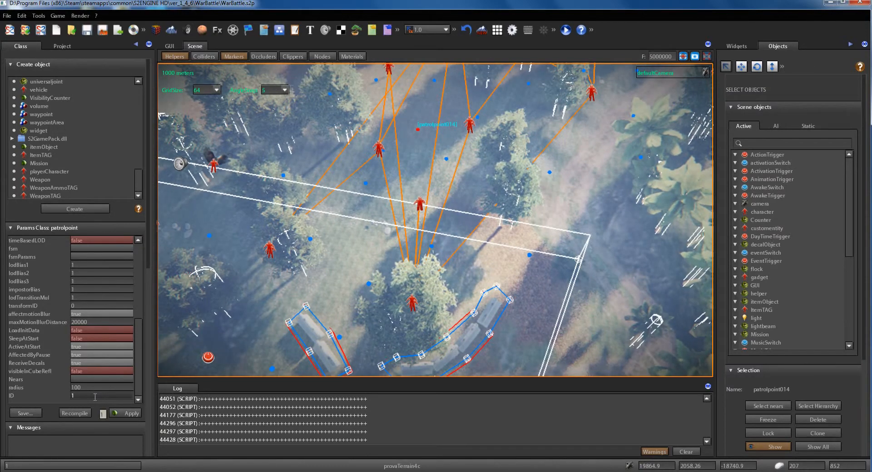
{"action": "scroll", "coordinate": [386, 278], "scroll_direction": "down", "scroll_amount": 5}
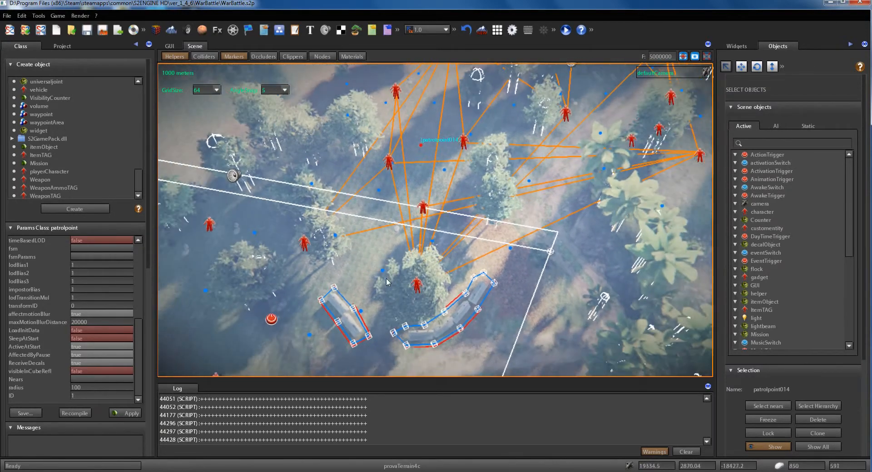
{"action": "right_click_drag", "start_coordinate": [386, 278], "coordinate": [363, 267]}
{"action": "scroll", "coordinate": [363, 270], "scroll_direction": "up", "scroll_amount": 5}
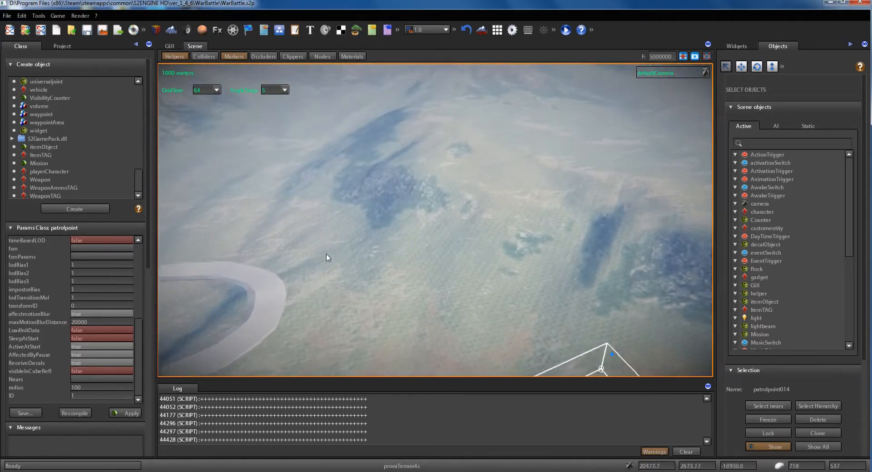
{"action": "scroll", "coordinate": [365, 267], "scroll_direction": "up", "scroll_amount": 5}
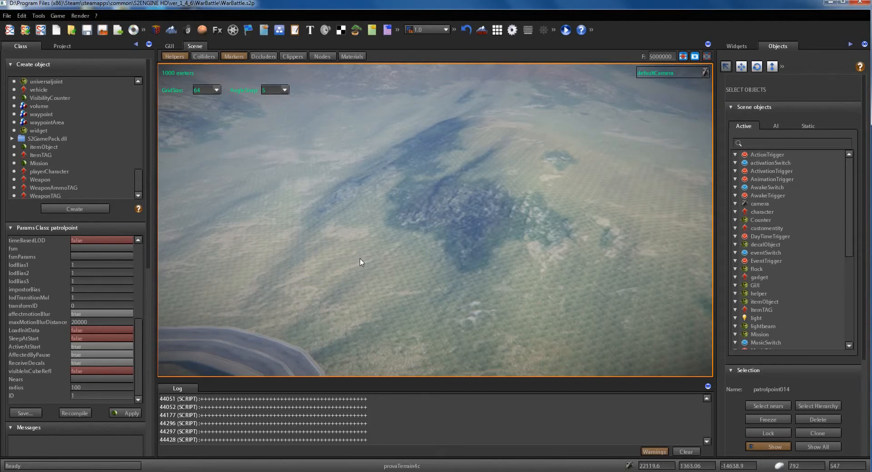
{"action": "scroll", "coordinate": [444, 263], "scroll_direction": "down", "scroll_amount": 10}
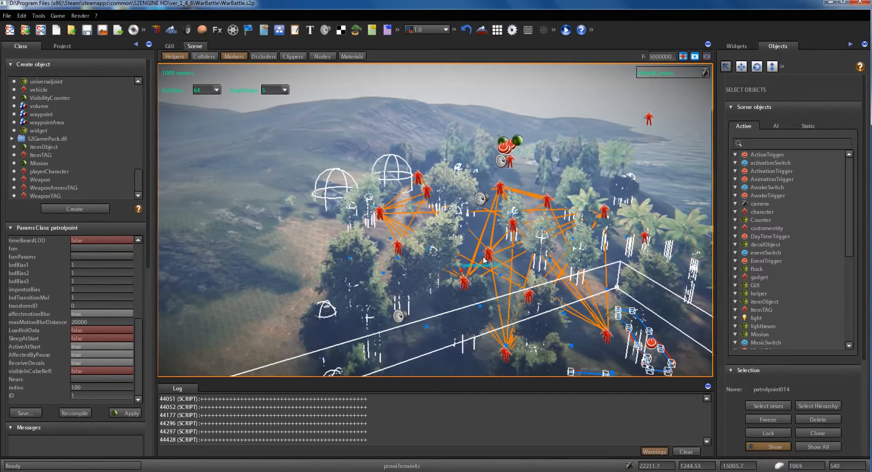
{"action": "scroll", "coordinate": [484, 277], "scroll_direction": "up", "scroll_amount": 6}
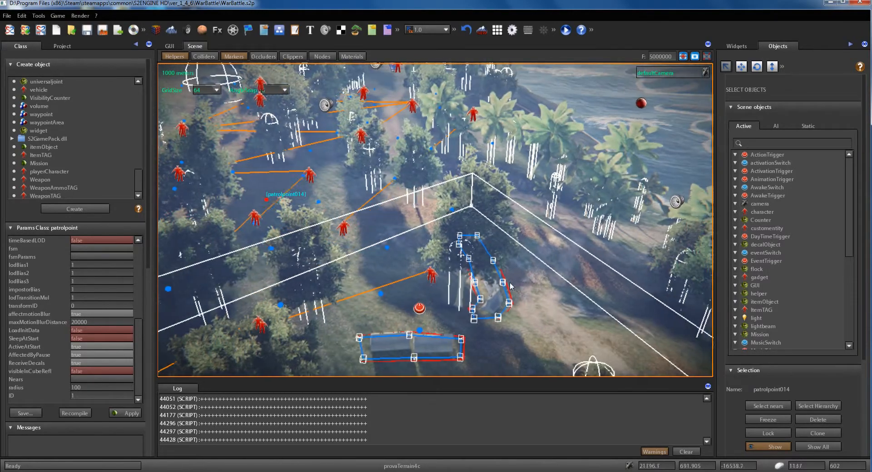
{"action": "scroll", "coordinate": [468, 278], "scroll_direction": "up", "scroll_amount": 6}
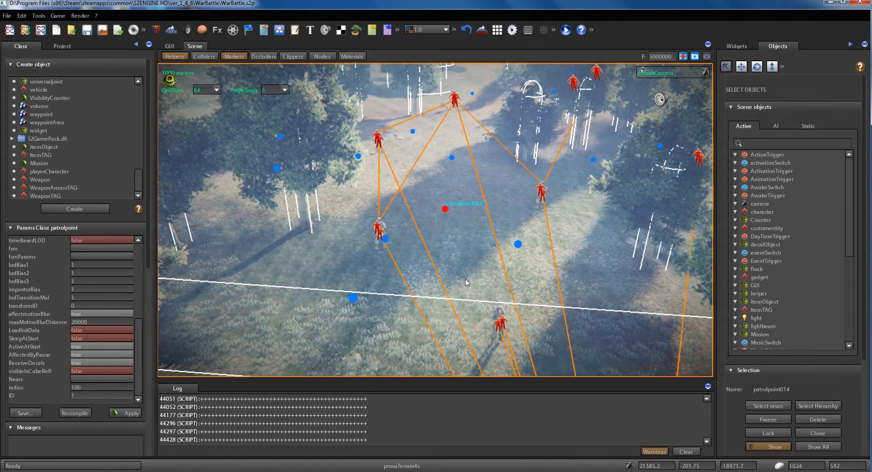
Select the lone soldier character015 standing on the open grassy field away from the forest.
{"action": "right_click_drag", "start_coordinate": [459, 282], "coordinate": [393, 269]}
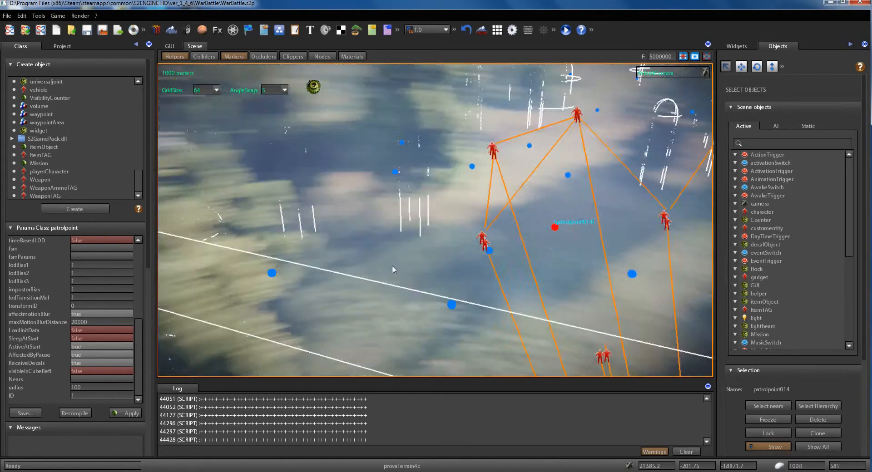
{"action": "scroll", "coordinate": [394, 268], "scroll_direction": "down", "scroll_amount": 6}
{"action": "right_click_drag", "start_coordinate": [255, 308], "coordinate": [381, 270]}
{"action": "scroll", "coordinate": [331, 254], "scroll_direction": "up", "scroll_amount": 4}
{"action": "scroll", "coordinate": [357, 261], "scroll_direction": "up", "scroll_amount": 4}
{"action": "middle_click_drag", "start_coordinate": [381, 269], "coordinate": [382, 269]}
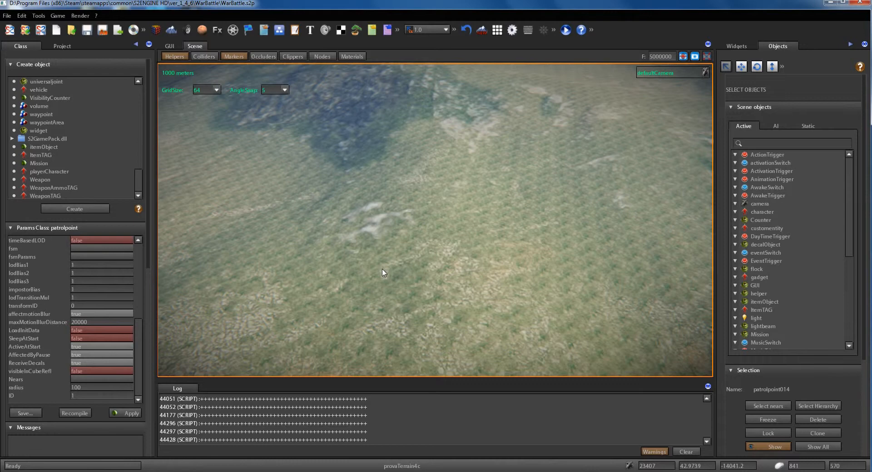
{"action": "mouse_move", "coordinate": [422, 266]}
{"action": "right_mouse_down"}
{"action": "mouse_move", "coordinate": [602, 233]}
{"action": "mouse_move", "coordinate": [517, 222]}
{"action": "mouse_move", "coordinate": [519, 230]}
{"action": "mouse_move", "coordinate": [445, 250]}
{"action": "right_mouse_up"}
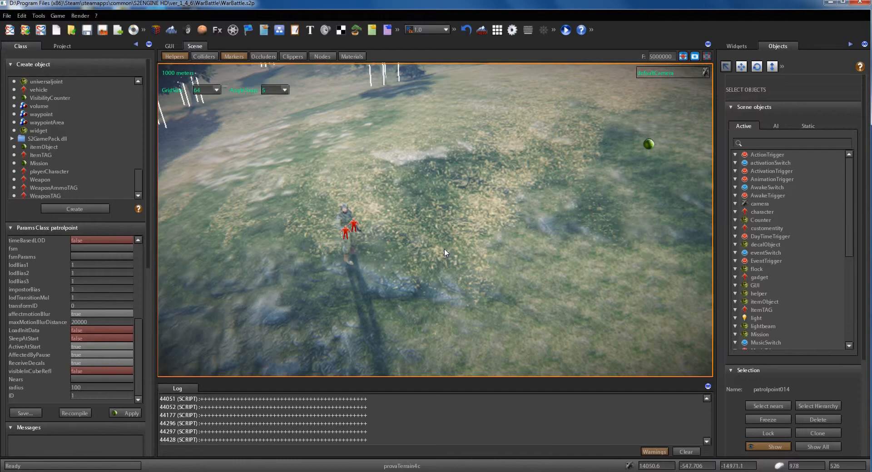
{"action": "key", "text": "w"}
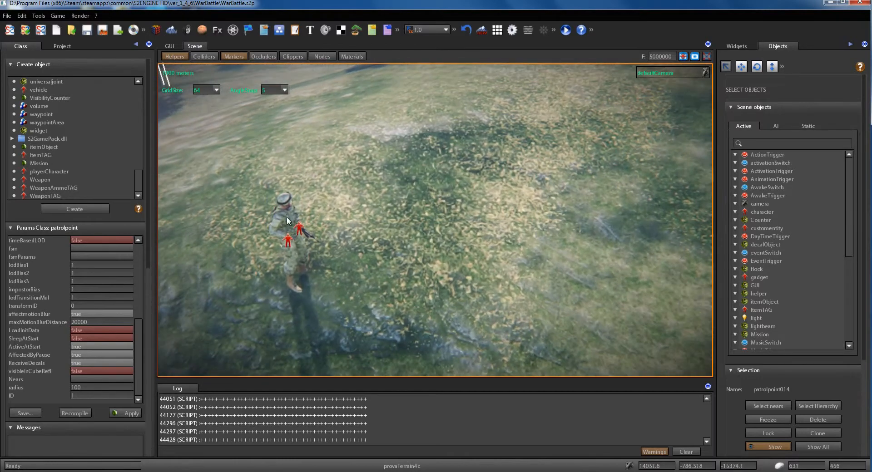
{"action": "left_click", "coordinate": [287, 218]}
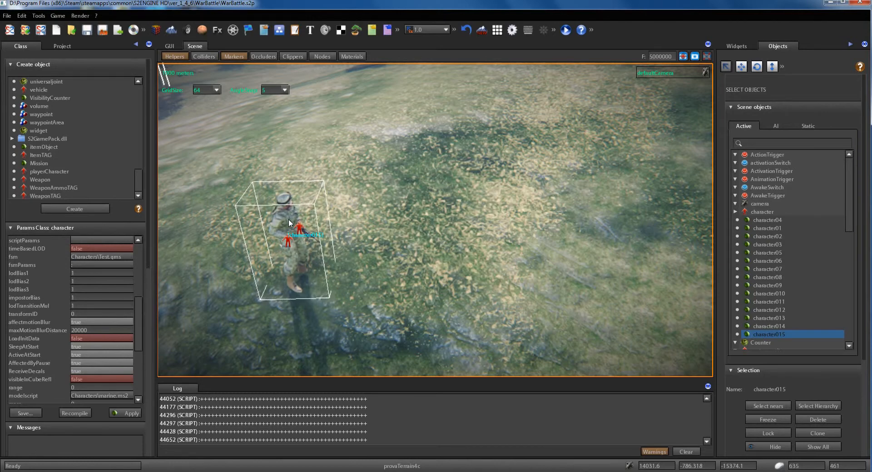
Create five patrolpoint objects on the grass between the lone soldier and the targetPos marker and in front of them.
{"action": "scroll", "coordinate": [477, 248], "scroll_direction": "down", "scroll_amount": 5}
{"action": "right_click_drag", "start_coordinate": [470, 248], "coordinate": [483, 248]}
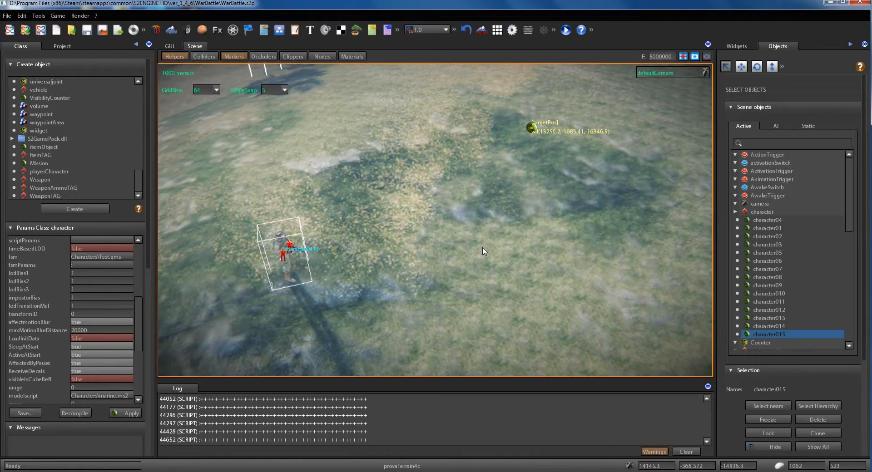
{"action": "left_click", "coordinate": [95, 209]}
{"action": "left_click_drag", "start_coordinate": [140, 185], "coordinate": [149, 148]}
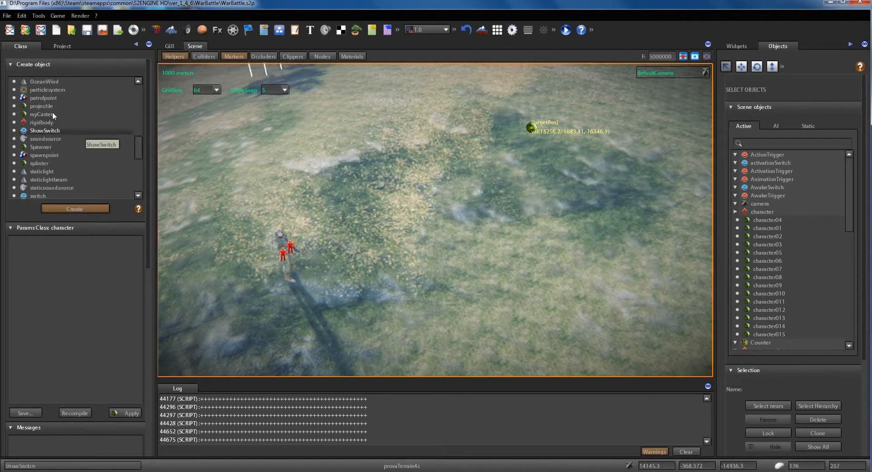
{"action": "left_click", "coordinate": [48, 99]}
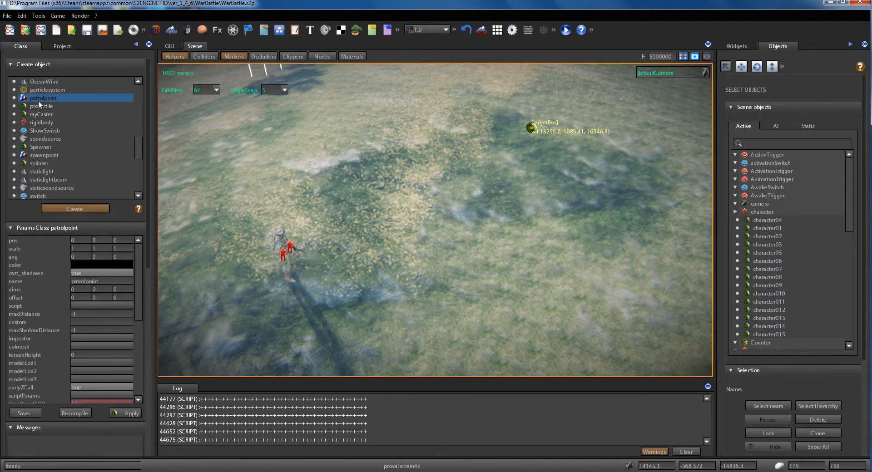
{"action": "left_click", "coordinate": [311, 178]}
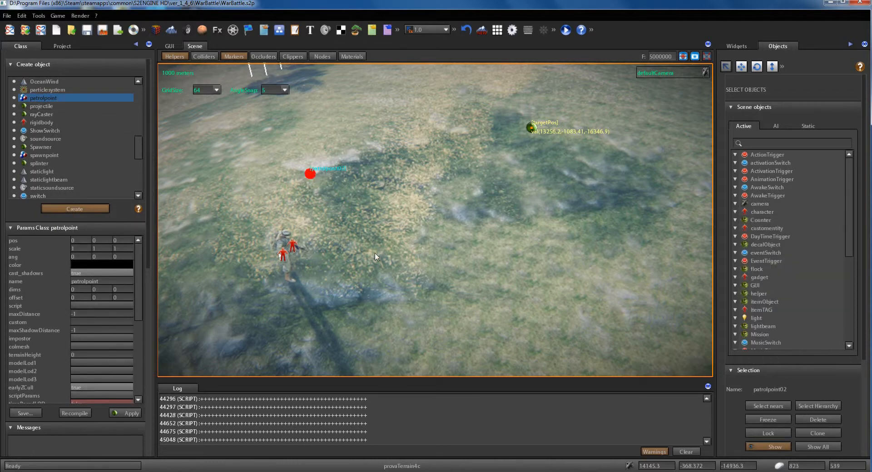
{"action": "left_click", "coordinate": [385, 132]}
{"action": "left_click", "coordinate": [416, 225]}
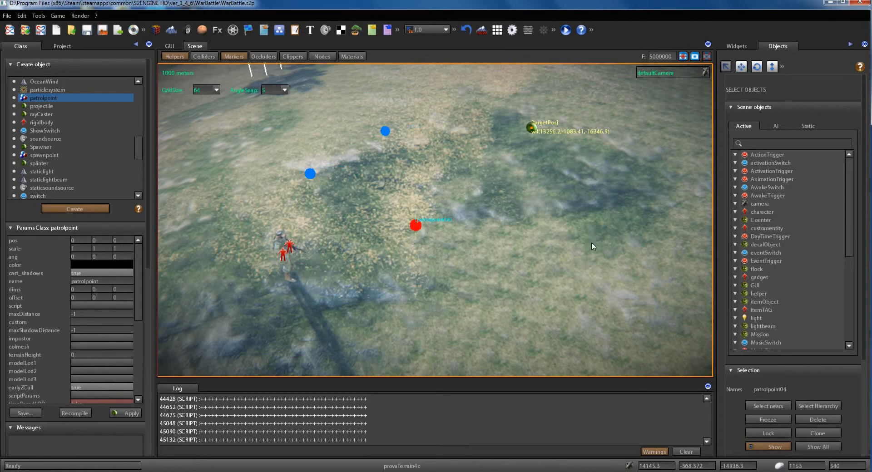
{"action": "left_click", "coordinate": [601, 218]}
{"action": "left_click", "coordinate": [532, 309]}
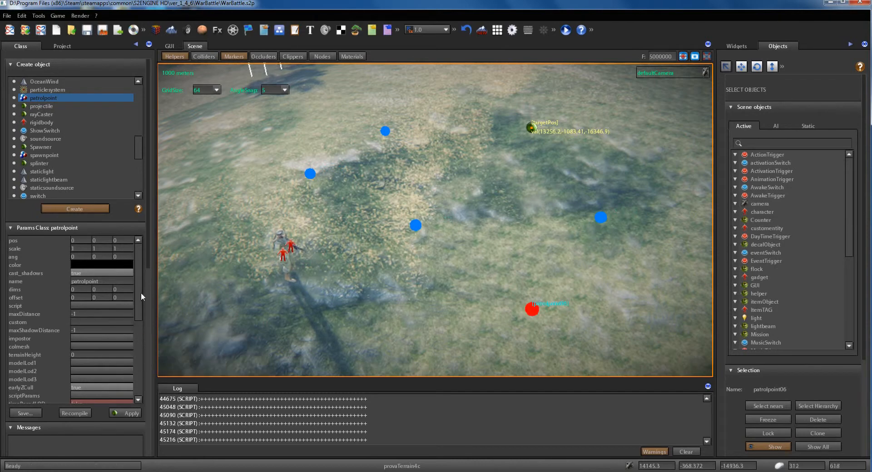
Show the new patrol point's class parameters down to radius and ID, and review the forest patrol area for comparison.
{"action": "left_click_drag", "start_coordinate": [141, 292], "coordinate": [149, 378]}
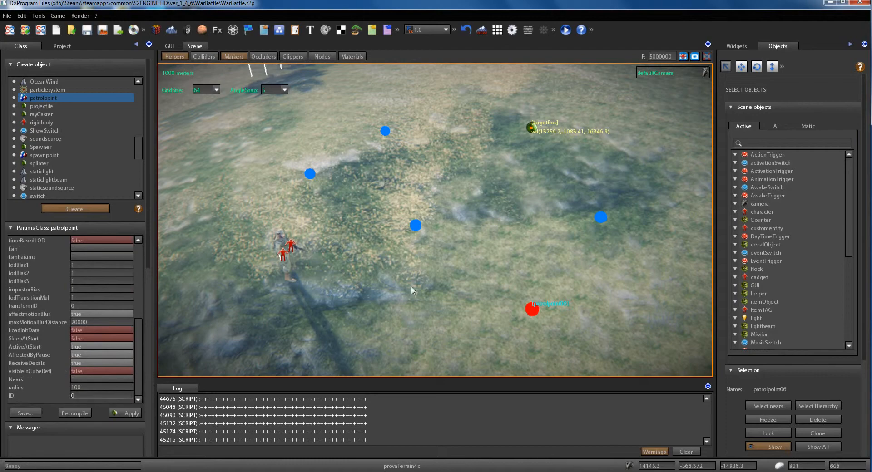
{"action": "right_click_drag", "start_coordinate": [421, 279], "coordinate": [369, 265]}
{"action": "scroll", "coordinate": [401, 278], "scroll_direction": "down", "scroll_amount": 5}
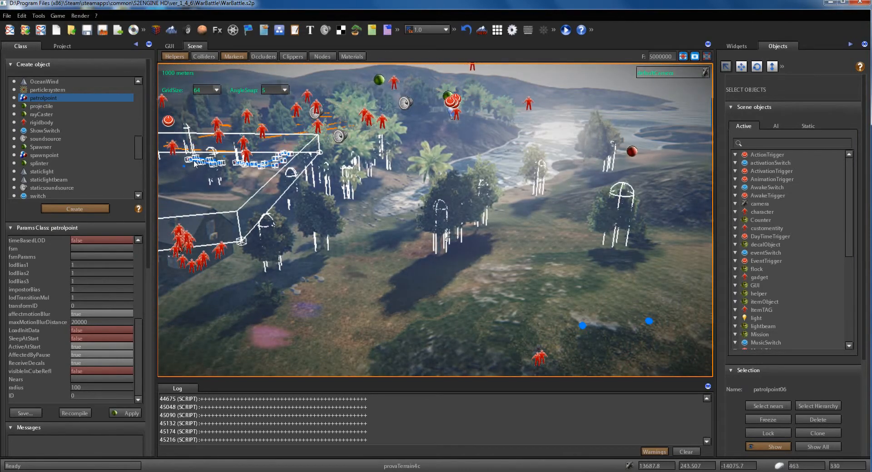
{"action": "right_click_drag", "start_coordinate": [350, 241], "coordinate": [334, 231]}
{"action": "scroll", "coordinate": [335, 230], "scroll_direction": "up", "scroll_amount": 5}
{"action": "scroll", "coordinate": [334, 230], "scroll_direction": "up", "scroll_amount": 10}
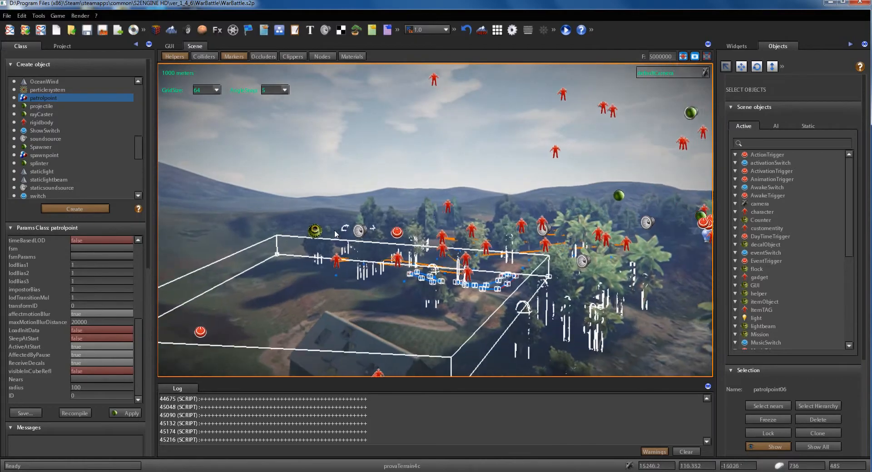
{"action": "scroll", "coordinate": [335, 230], "scroll_direction": "up", "scroll_amount": 6}
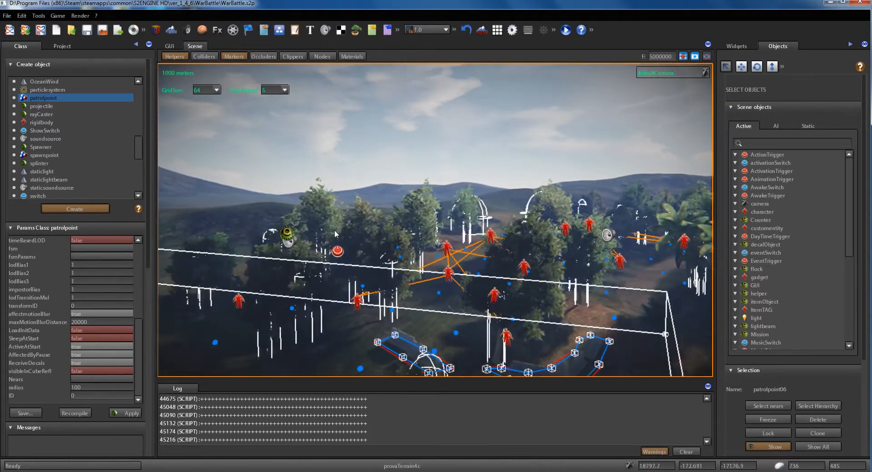
{"action": "right_click_drag", "start_coordinate": [335, 231], "coordinate": [411, 233]}
{"action": "scroll", "coordinate": [462, 250], "scroll_direction": "up", "scroll_amount": 10}
{"action": "scroll", "coordinate": [487, 246], "scroll_direction": "up", "scroll_amount": 10}
{"action": "scroll", "coordinate": [411, 234], "scroll_direction": "down", "scroll_amount": 4}
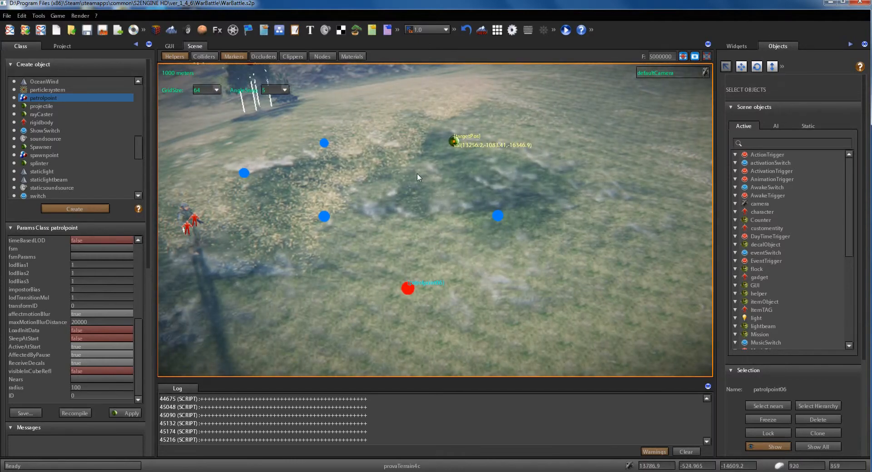
Place ten more patrol points across the grassy field and around the lone soldier, and finish creating objects.
{"action": "left_click", "coordinate": [415, 174]}
{"action": "left_click", "coordinate": [632, 176]}
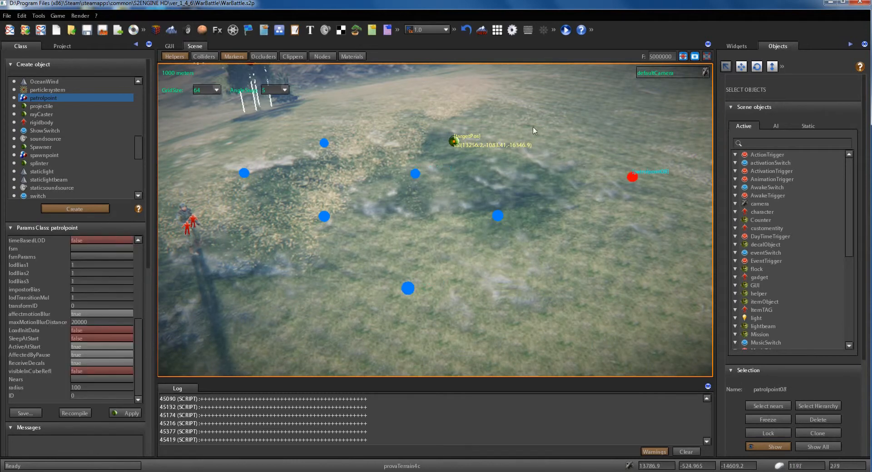
{"action": "left_click", "coordinate": [537, 117]}
{"action": "left_click", "coordinate": [596, 325]}
{"action": "right_click_drag", "start_coordinate": [480, 249], "coordinate": [339, 214]}
{"action": "left_click", "coordinate": [337, 268]}
{"action": "left_click", "coordinate": [298, 241]}
{"action": "right_click_drag", "start_coordinate": [399, 247], "coordinate": [414, 261]}
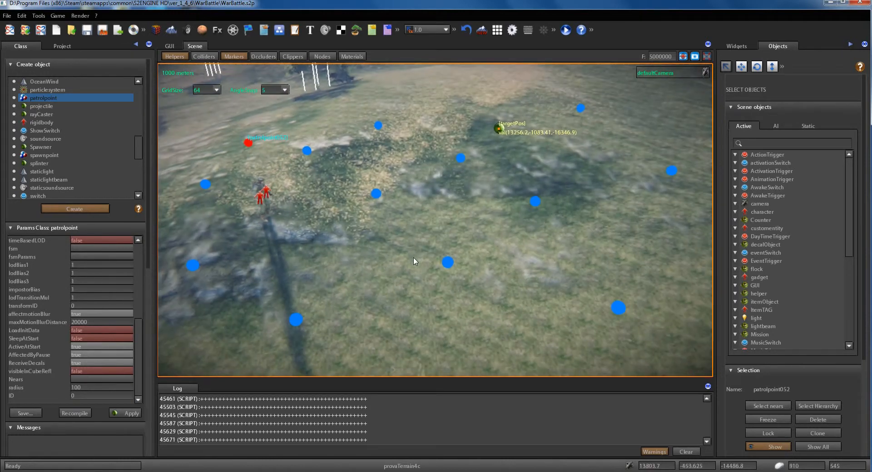
{"action": "left_click", "coordinate": [332, 121]}
{"action": "left_click", "coordinate": [432, 103]}
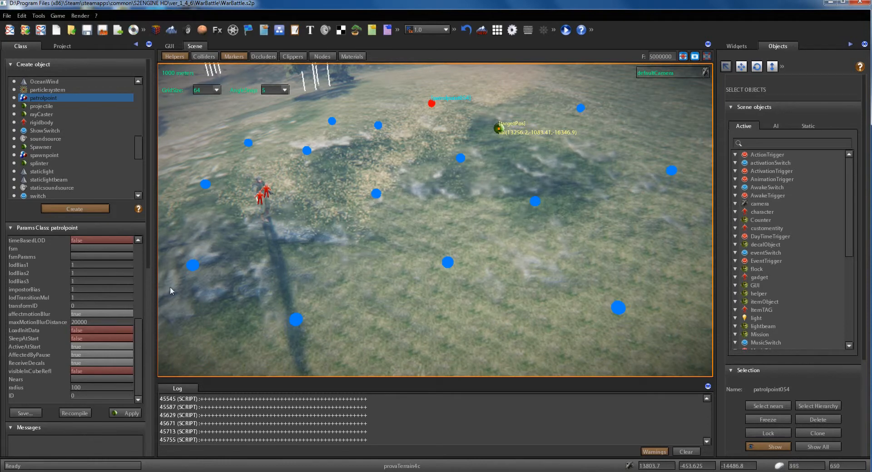
{"action": "left_click", "coordinate": [87, 210]}
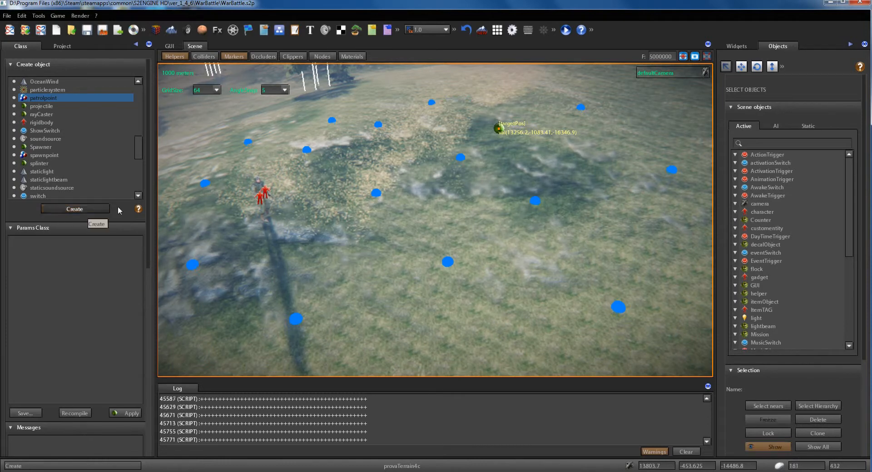
Examine the lone soldier and the newly placed patrol points surrounding it from closer up.
{"action": "key", "text": "a"}
{"action": "key", "text": "a"}
{"action": "key", "text": "w"}
{"action": "right_click_drag", "start_coordinate": [423, 230], "coordinate": [446, 234]}
{"action": "key", "text": "s"}
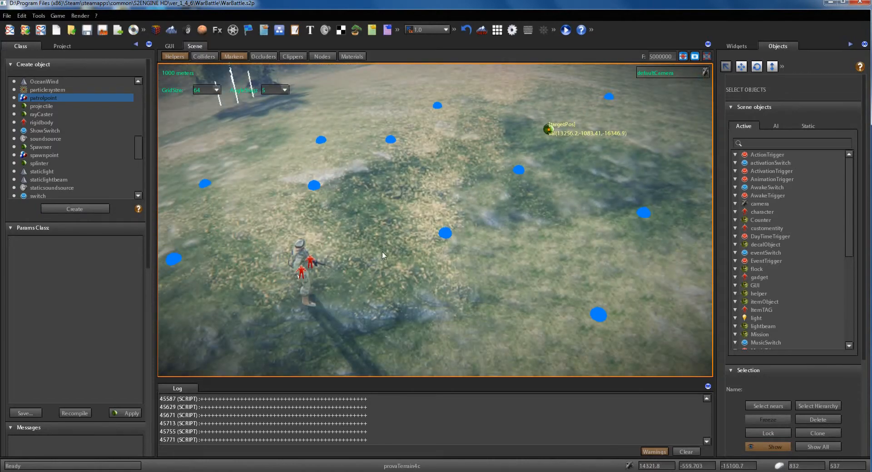
{"action": "key", "text": "w"}
{"action": "right_click_drag", "start_coordinate": [382, 252], "coordinate": [367, 251]}
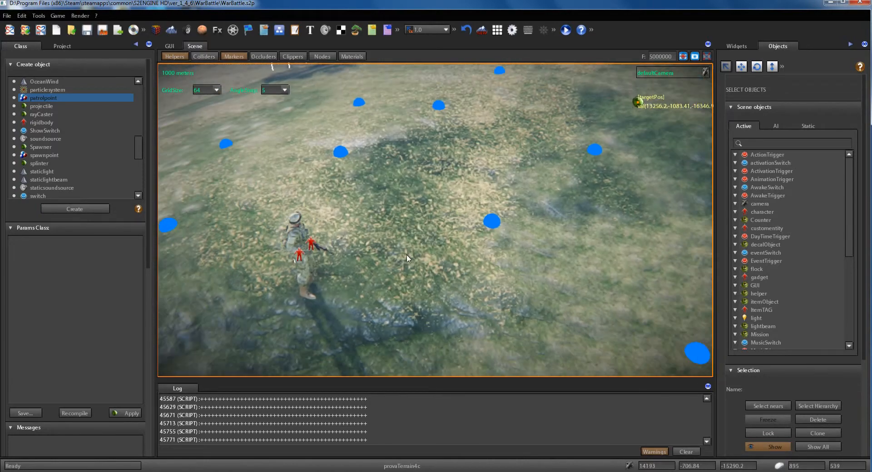
Open the Characters\Test.gms state machine of the lone soldier in the scene.
{"action": "left_click", "coordinate": [300, 234]}
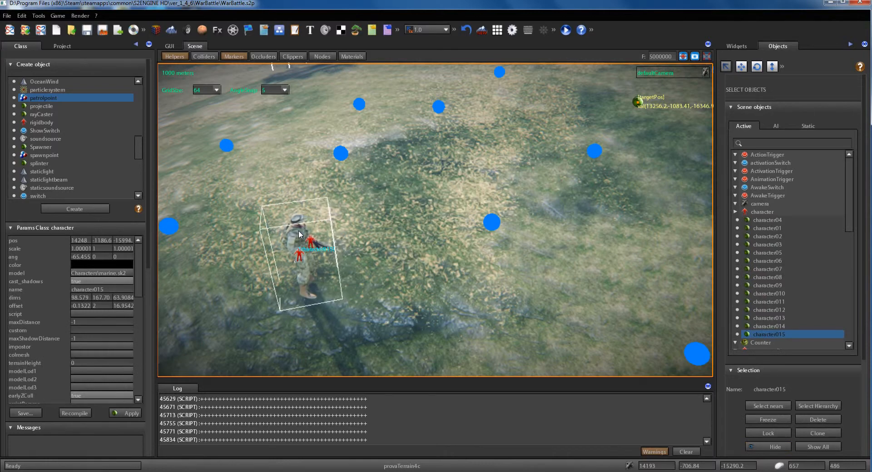
{"action": "right_click", "coordinate": [299, 235]}
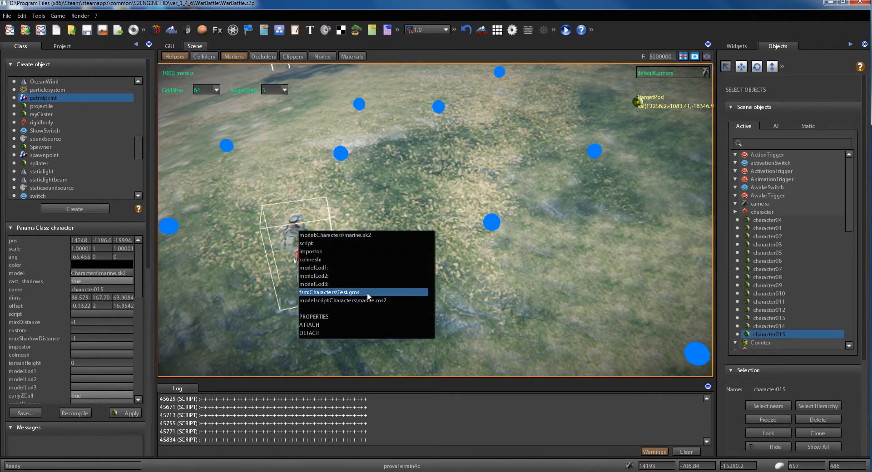
{"action": "left_click", "coordinate": [396, 293]}
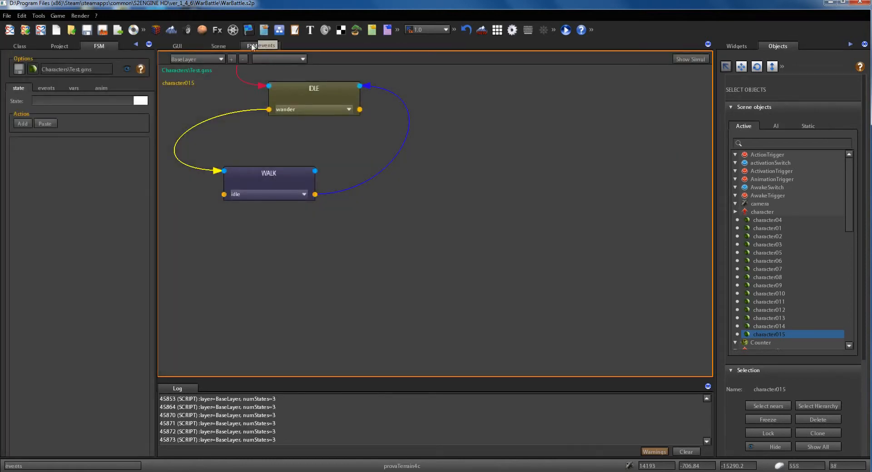
Dock the FSM Graph beside the scene view and widen its area so the whole graph and the soldier are visible together.
{"action": "left_click_drag", "start_coordinate": [255, 48], "coordinate": [786, 119]}
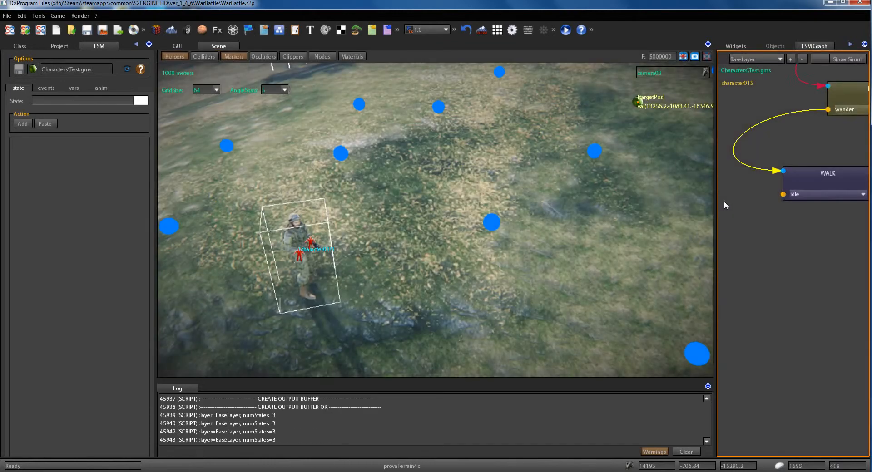
{"action": "left_click_drag", "start_coordinate": [716, 203], "coordinate": [598, 177]}
{"action": "scroll", "coordinate": [649, 166], "scroll_direction": "down", "scroll_amount": 3}
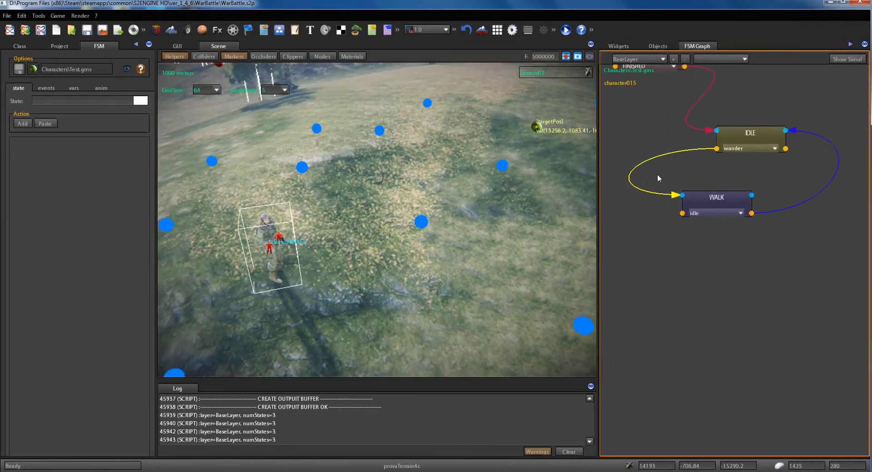
{"action": "middle_click_drag", "start_coordinate": [657, 173], "coordinate": [681, 213]}
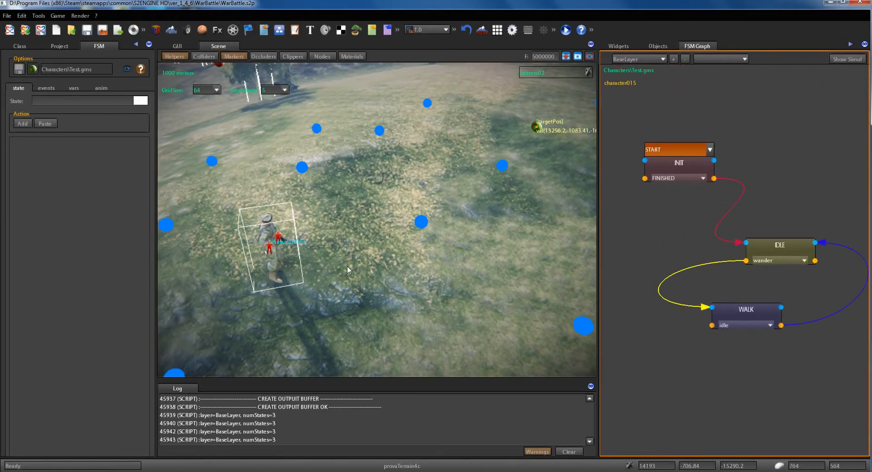
{"action": "scroll", "coordinate": [347, 266], "scroll_direction": "up", "scroll_amount": 3}
{"action": "middle_click_drag", "start_coordinate": [347, 266], "coordinate": [352, 266]}
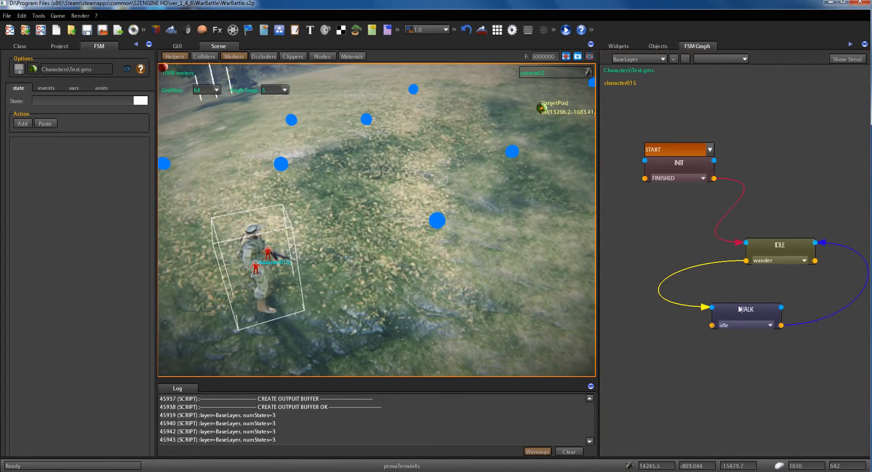
Rearrange the IDLE and WALK states so WALK sits below and left of IDLE, and turn on the graph's simulation display.
{"action": "left_click_drag", "start_coordinate": [741, 309], "coordinate": [732, 326]}
{"action": "left_click_drag", "start_coordinate": [772, 256], "coordinate": [760, 247]}
{"action": "left_click_drag", "start_coordinate": [739, 331], "coordinate": [727, 336]}
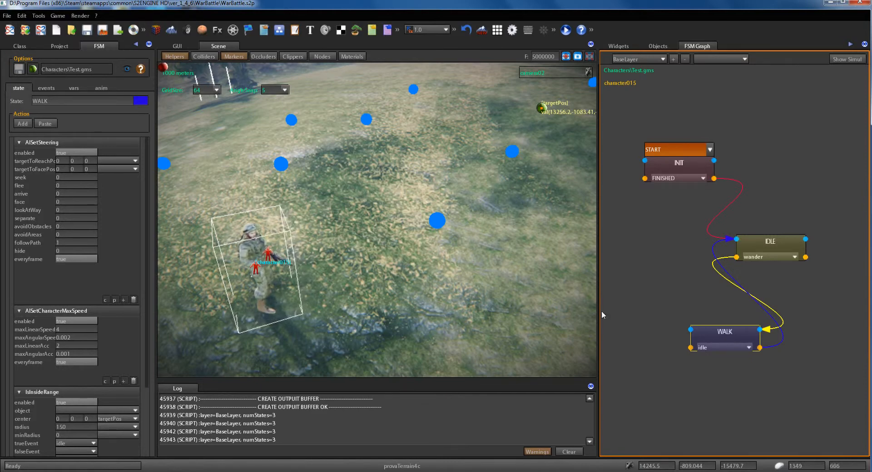
{"action": "middle_click_drag", "start_coordinate": [527, 295], "coordinate": [518, 294]}
{"action": "scroll", "coordinate": [518, 295], "scroll_direction": "down", "scroll_amount": 3}
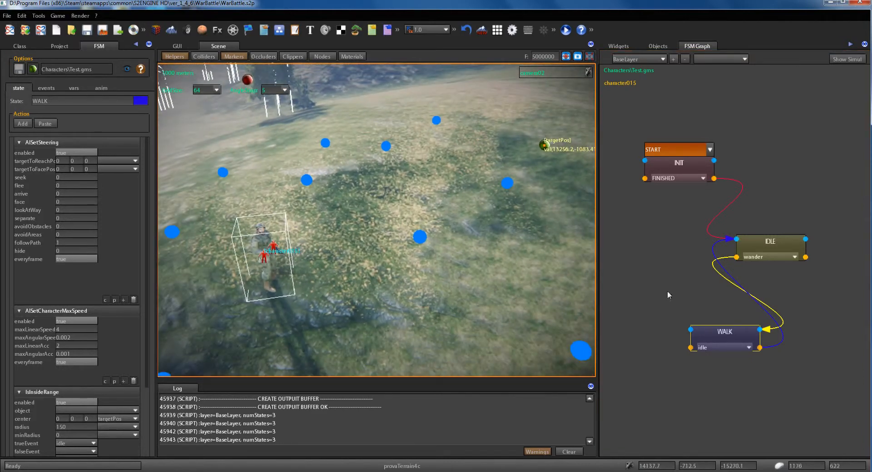
{"action": "left_click_drag", "start_coordinate": [768, 248], "coordinate": [791, 247]}
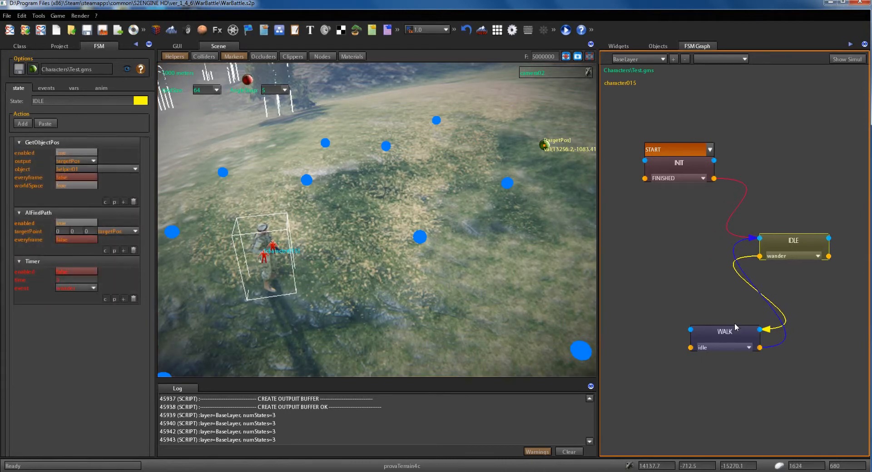
{"action": "left_click_drag", "start_coordinate": [735, 322], "coordinate": [709, 329]}
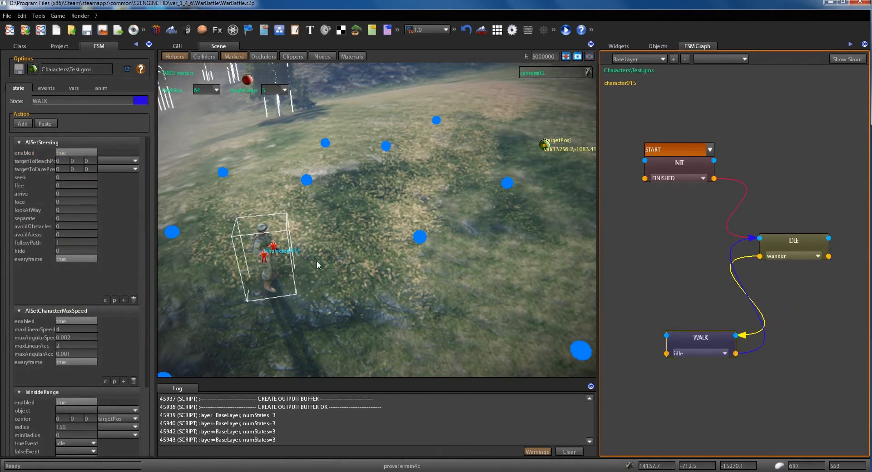
{"action": "left_click", "coordinate": [838, 61]}
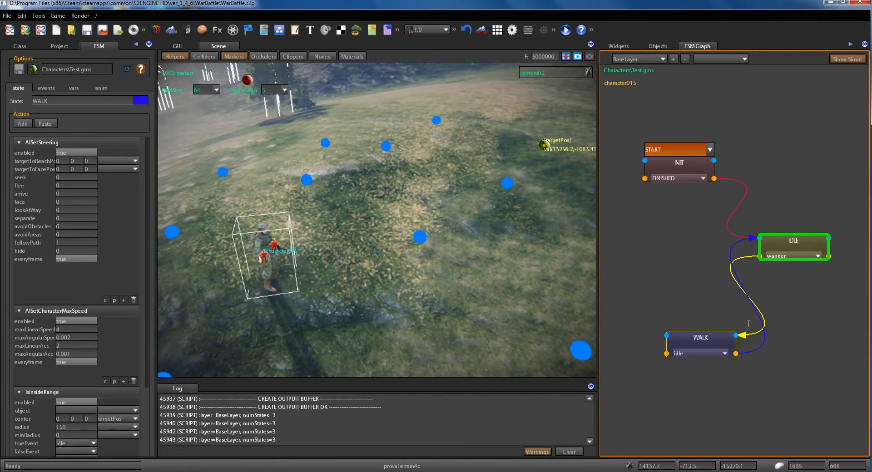
{"action": "left_click_drag", "start_coordinate": [716, 339], "coordinate": [703, 344]}
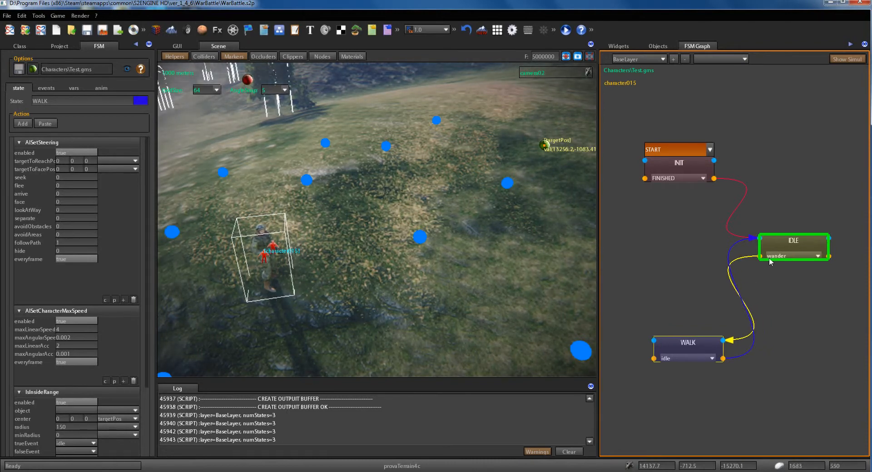
Add the AIGetFurthestTacticalPoint action to the IDLE state directly after GetObjectPos.
{"action": "mouse_move", "coordinate": [394, 248]}
{"action": "right_mouse_down"}
{"action": "mouse_move", "coordinate": [371, 236]}
{"action": "mouse_move", "coordinate": [388, 231]}
{"action": "right_mouse_up"}
{"action": "key", "text": "s"}
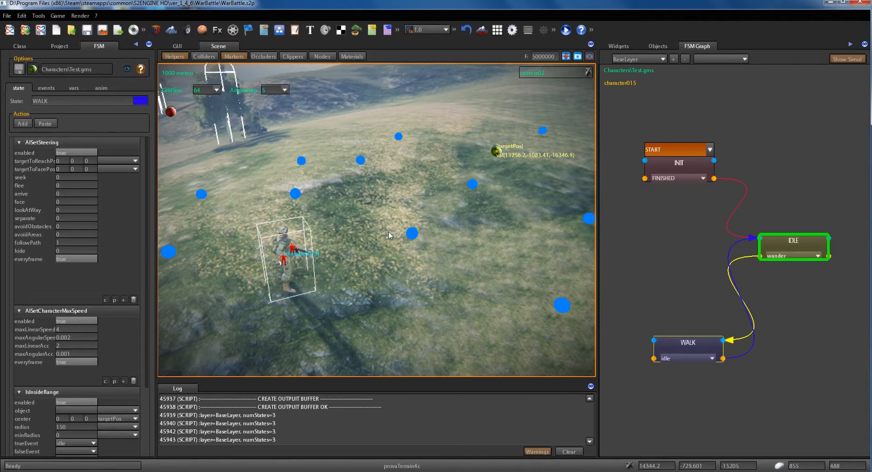
{"action": "key", "text": "s"}
{"action": "right_click_drag", "start_coordinate": [383, 221], "coordinate": [383, 222]}
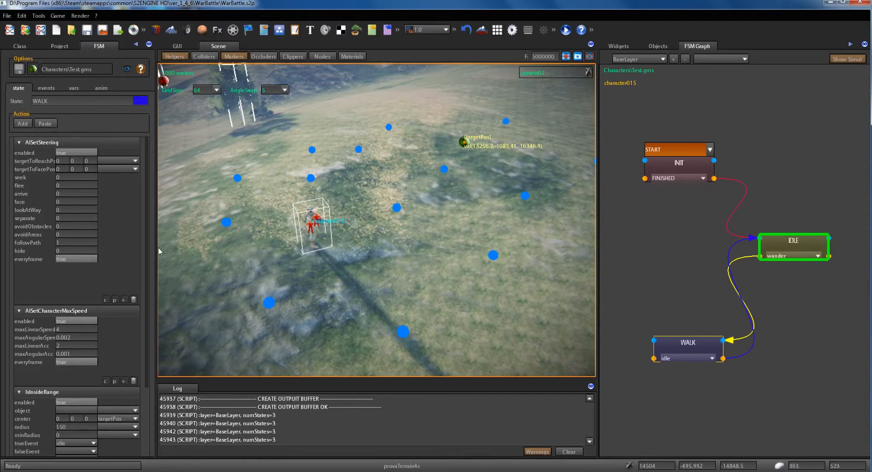
{"action": "mouse_move", "coordinate": [144, 267]}
{"action": "left_mouse_down"}
{"action": "mouse_move", "coordinate": [145, 337]}
{"action": "mouse_move", "coordinate": [151, 253]}
{"action": "left_mouse_up"}
{"action": "left_click", "coordinate": [789, 246]}
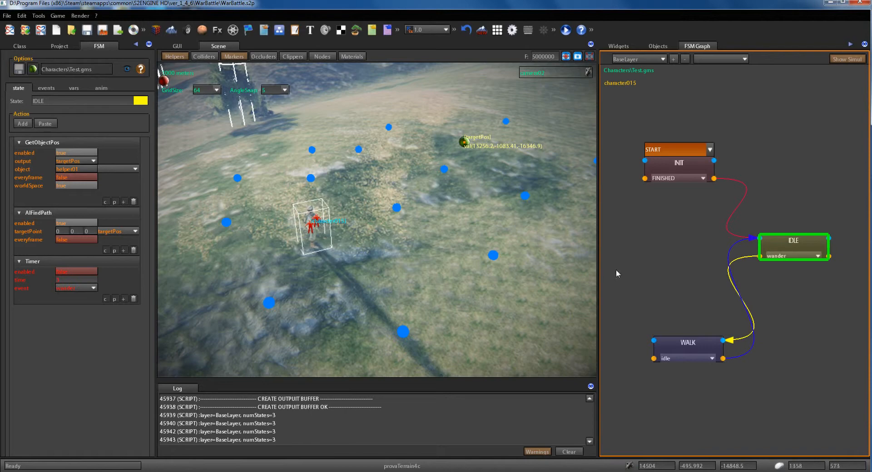
{"action": "left_click", "coordinate": [123, 201]}
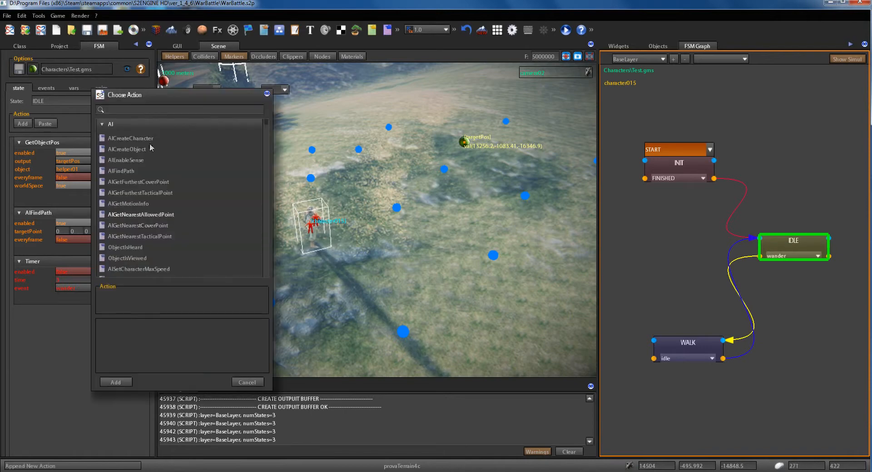
{"action": "left_click", "coordinate": [130, 109]}
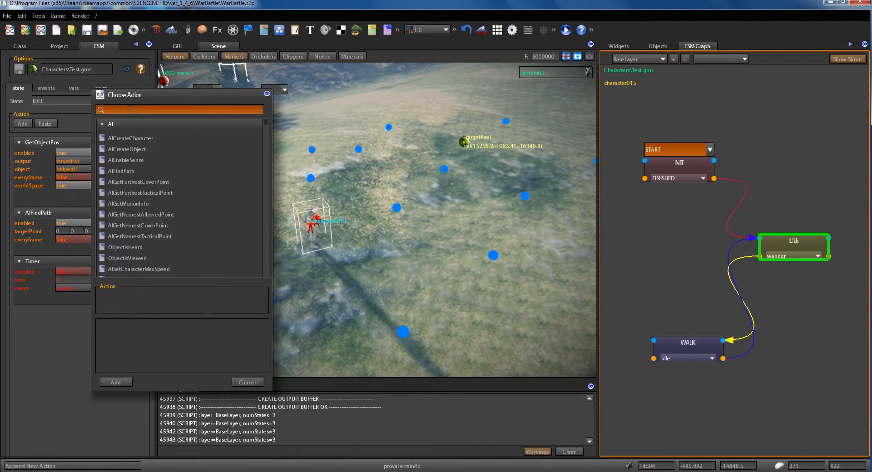
{"action": "type", "text": "GetFu"}
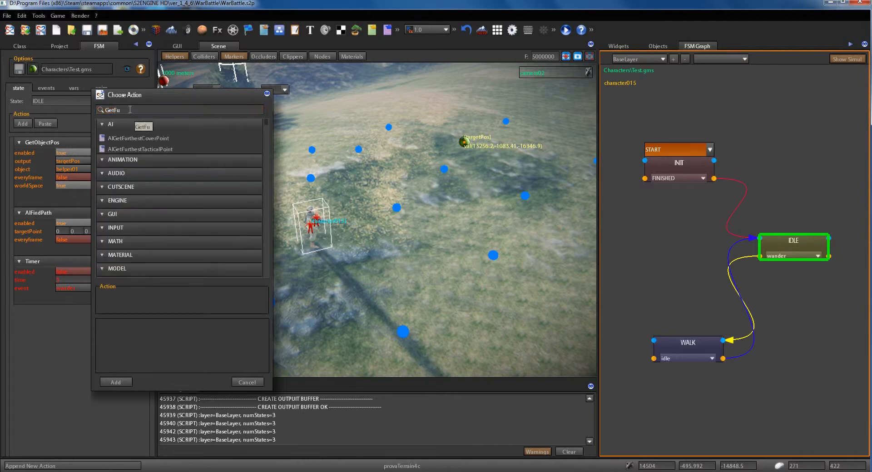
{"action": "left_click", "coordinate": [162, 149]}
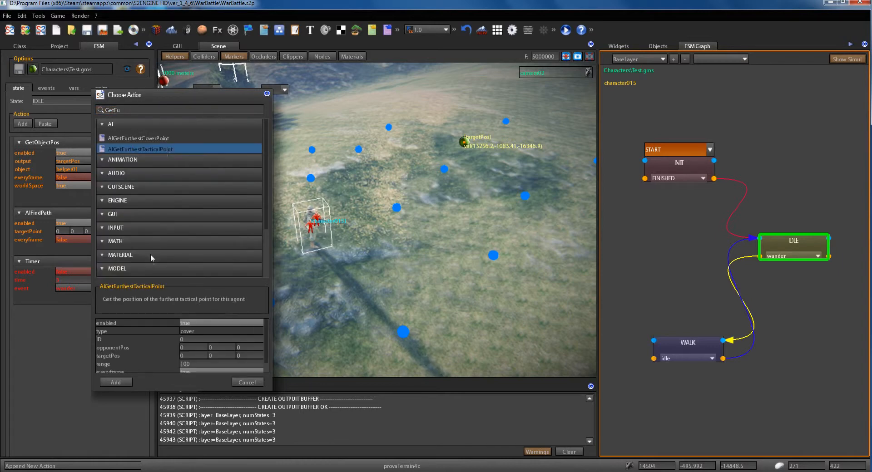
{"action": "left_click", "coordinate": [112, 383]}
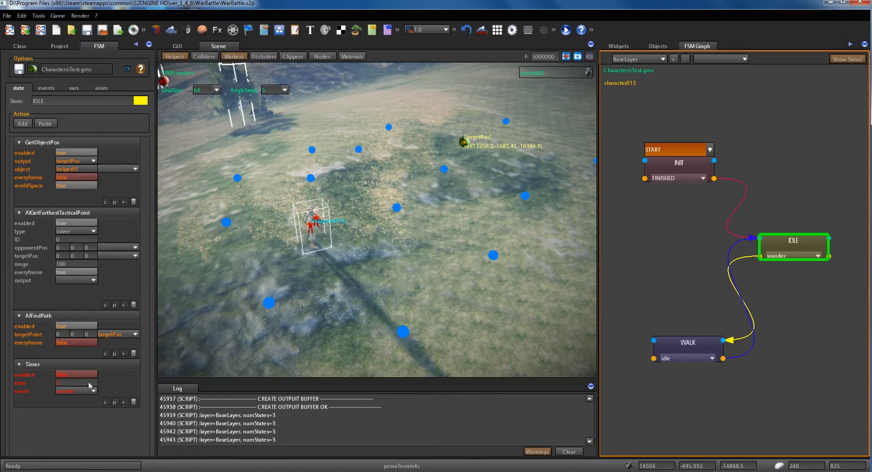
Set the type of the AIGetFurthestTacticalPoint action to patrol.
{"action": "left_click", "coordinate": [94, 231]}
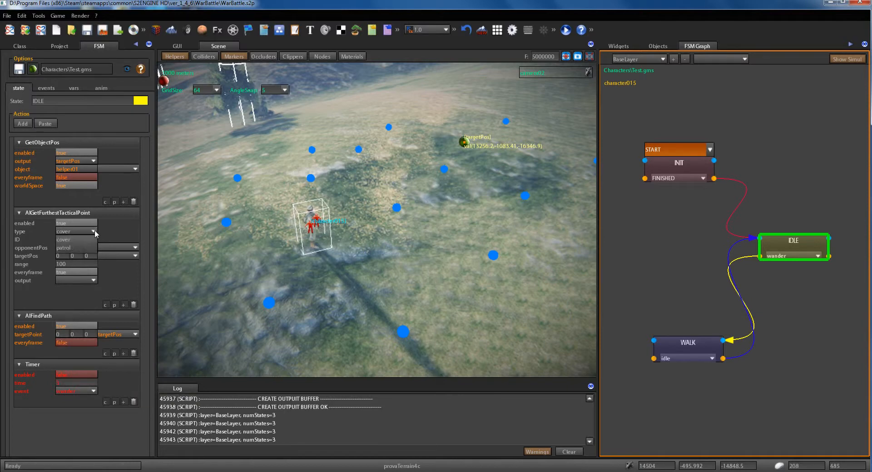
{"action": "left_click", "coordinate": [94, 232]}
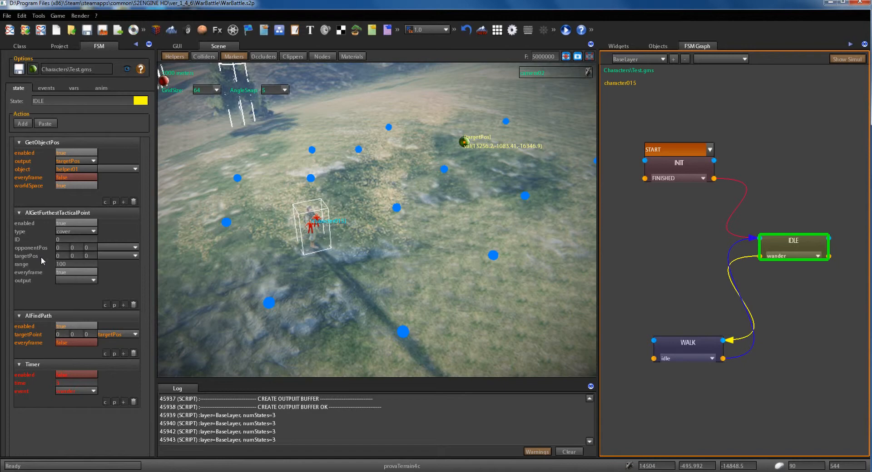
{"action": "left_click", "coordinate": [93, 231]}
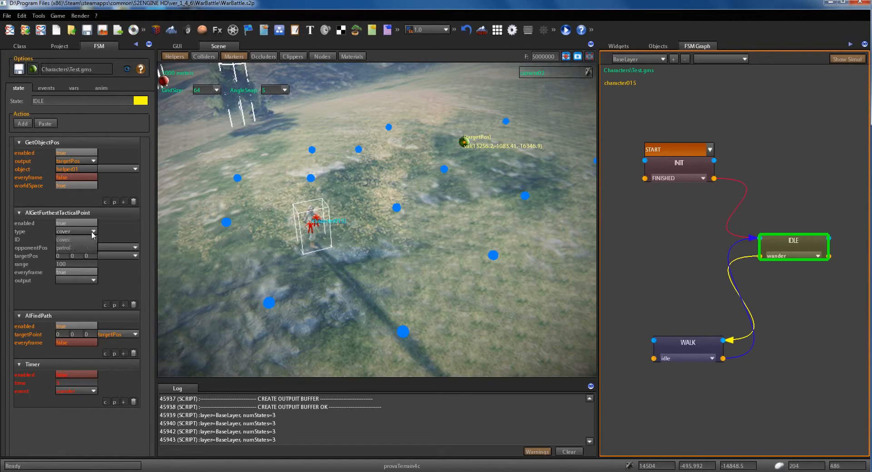
{"action": "left_click", "coordinate": [66, 249]}
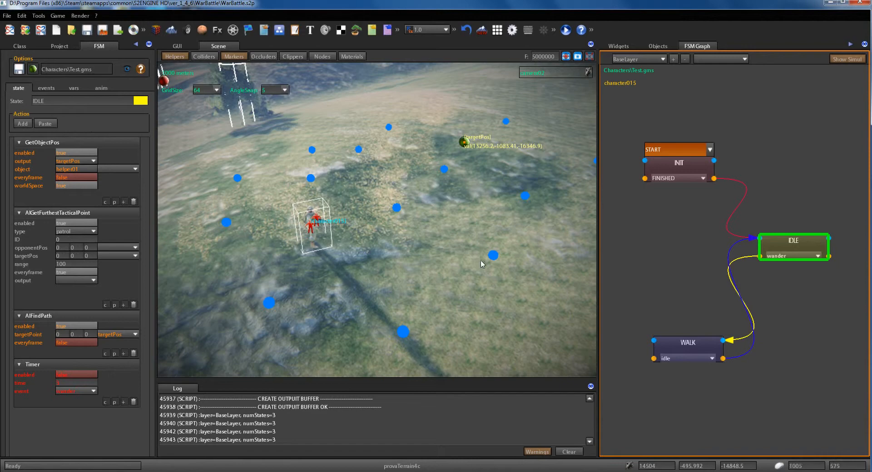
Set the range of the AIGetFurthestTacticalPoint action to 3000.
{"action": "left_click", "coordinate": [86, 264]}
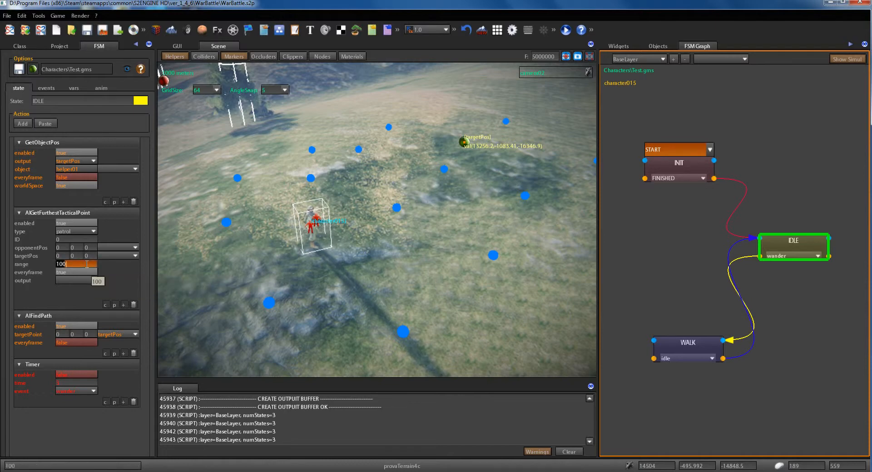
{"action": "type", "text": "2"}
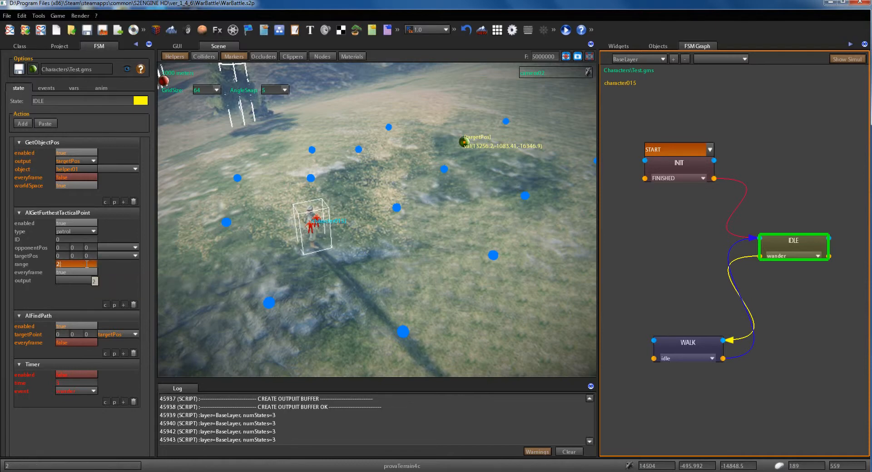
{"action": "key", "text": "BackSpace"}
{"action": "type", "text": "3000"}
{"action": "key", "text": "Return"}
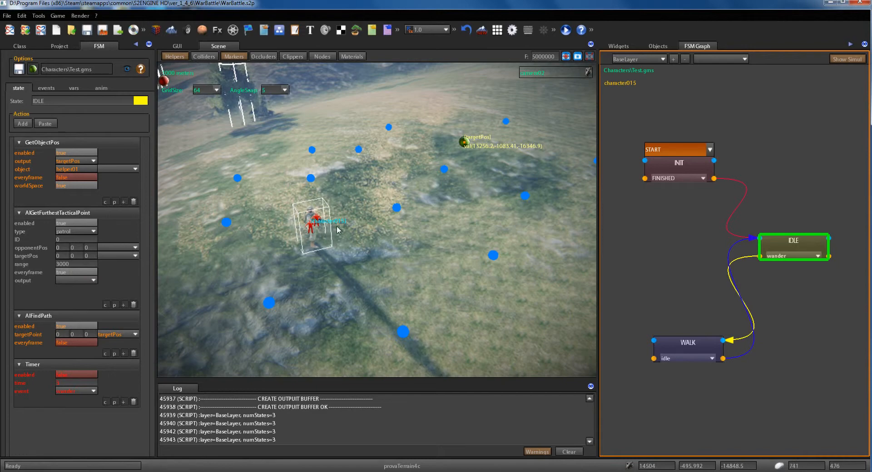
Add a local variable named pos to the state machine and set its type to vec3.
{"action": "key", "text": "w"}
{"action": "right_click_drag", "start_coordinate": [337, 227], "coordinate": [334, 226]}
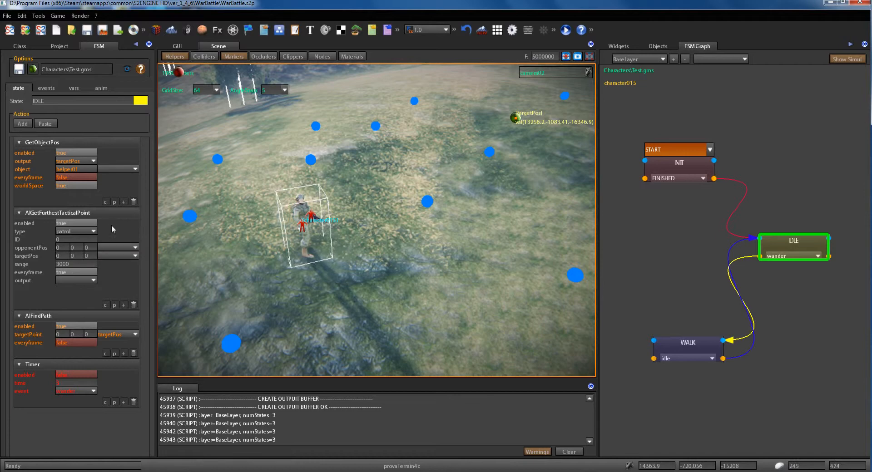
{"action": "left_click", "coordinate": [72, 87]}
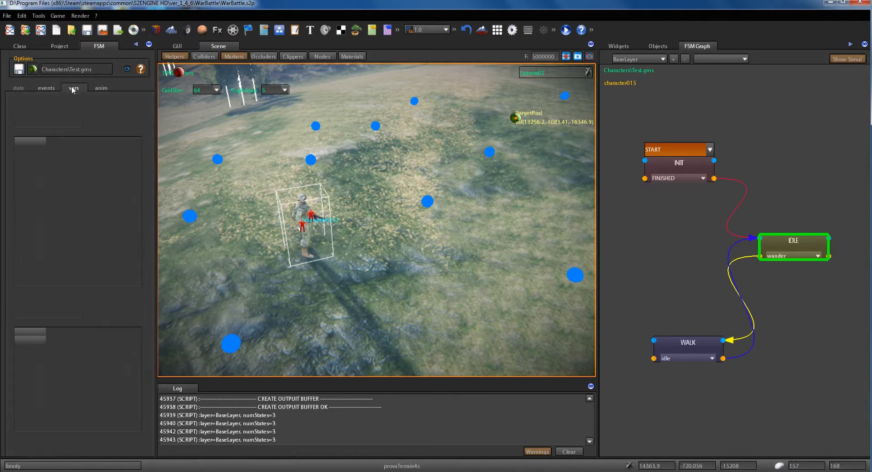
{"action": "left_click", "coordinate": [50, 124]}
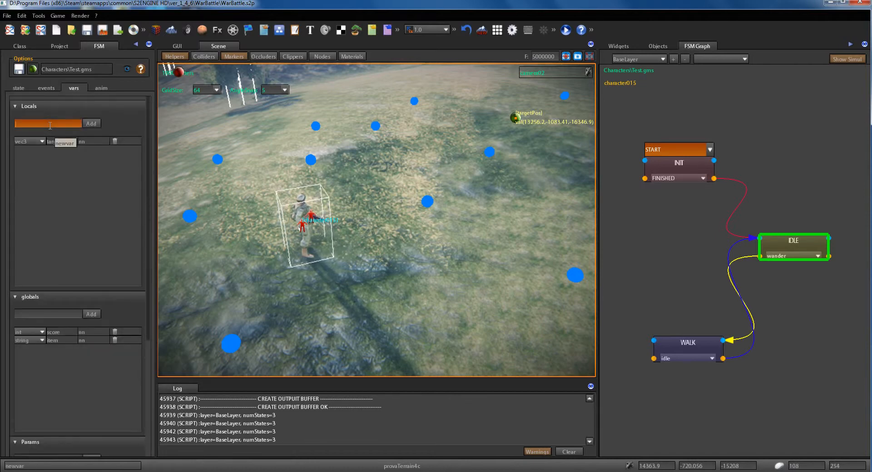
{"action": "type", "text": "pos"}
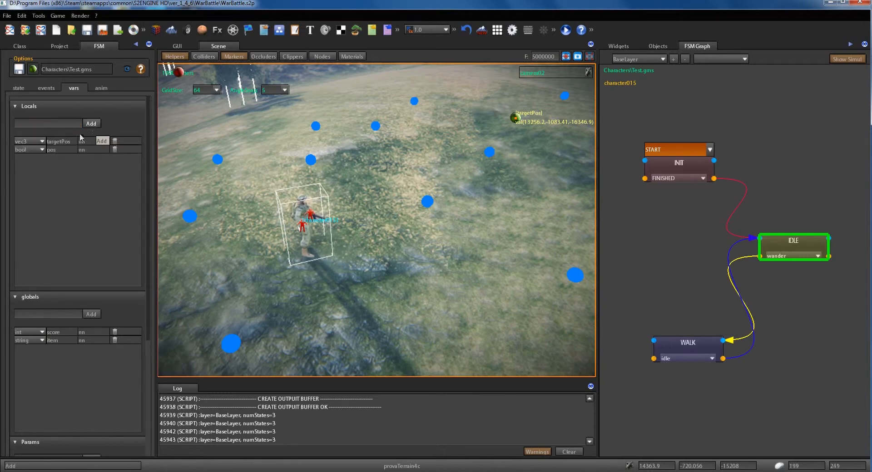
{"action": "left_click", "coordinate": [43, 149]}
{"action": "left_click", "coordinate": [31, 175]}
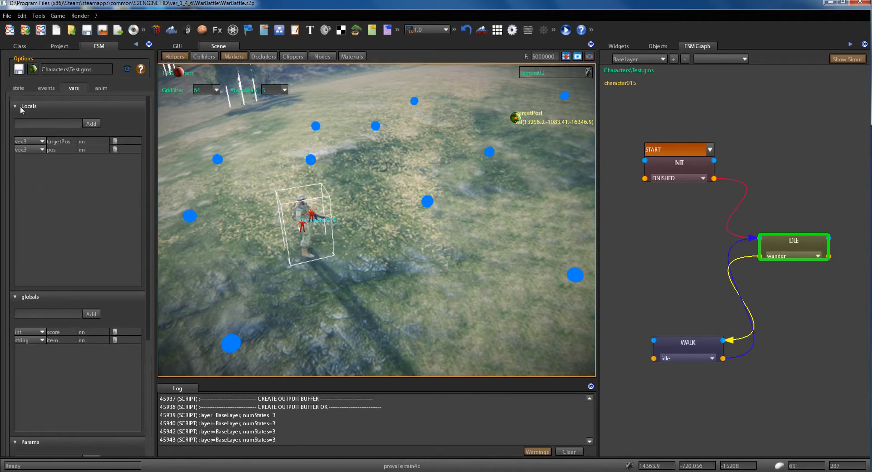
Set the IDLE state's GetObjectPos output to pos and remove helper01 from the action's picked objects.
{"action": "left_click", "coordinate": [18, 88]}
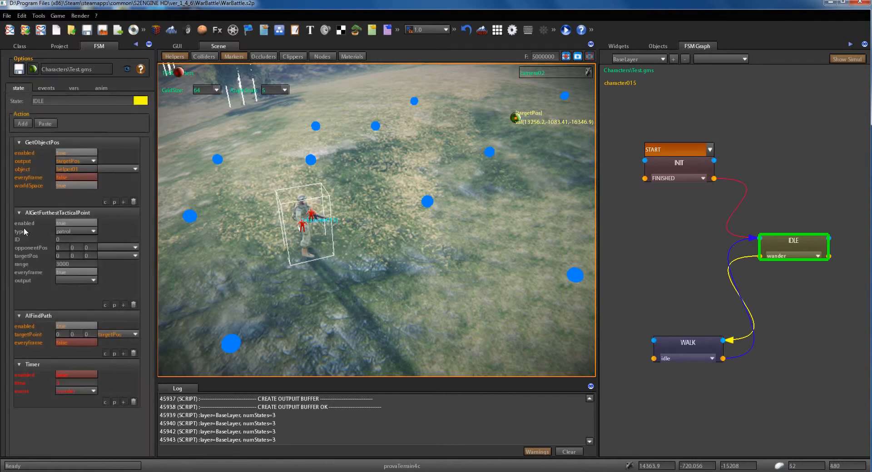
{"action": "left_click", "coordinate": [94, 162]}
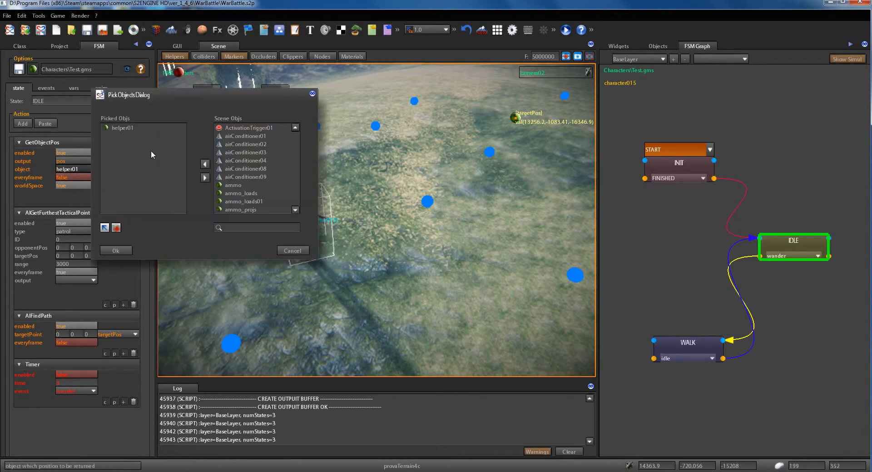
{"action": "left_click", "coordinate": [130, 129]}
{"action": "left_click", "coordinate": [205, 177]}
{"action": "left_click", "coordinate": [117, 251]}
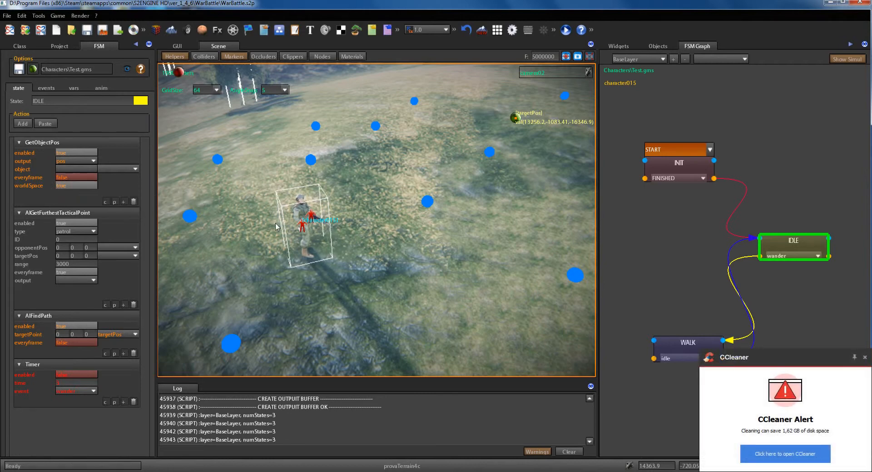
{"action": "left_click", "coordinate": [865, 357]}
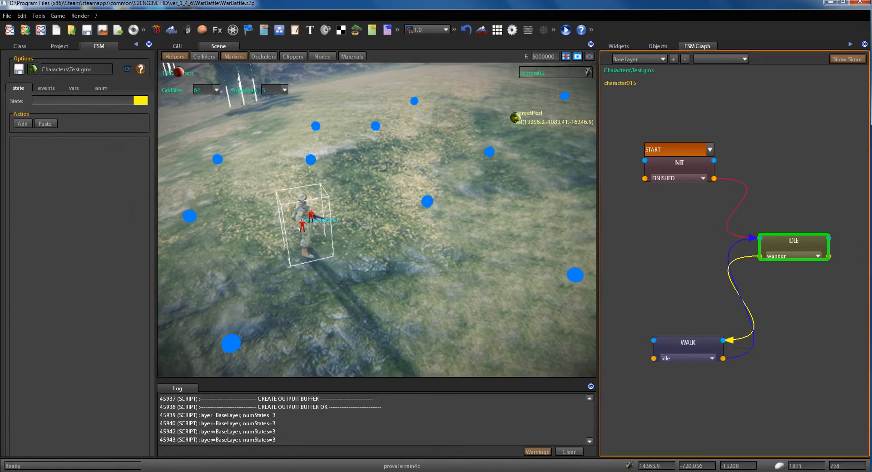
{"action": "left_click", "coordinate": [237, 217]}
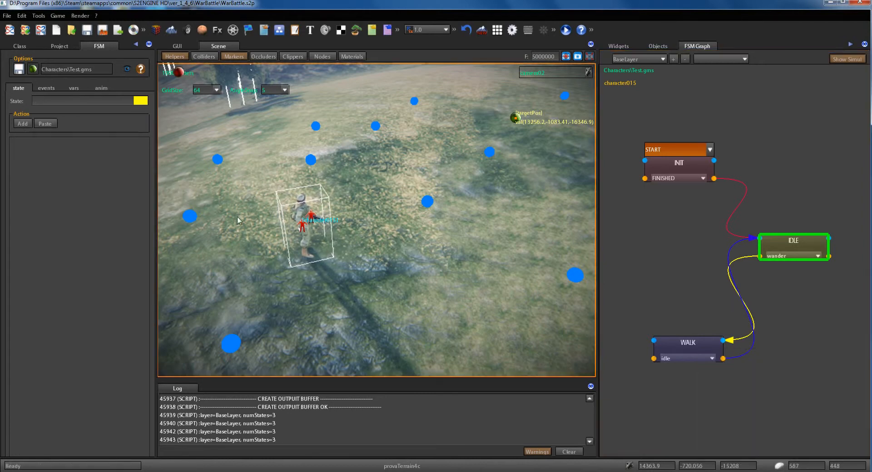
{"action": "left_click", "coordinate": [316, 214]}
{"action": "key", "text": "w"}
{"action": "right_click_drag", "start_coordinate": [312, 209], "coordinate": [343, 210]}
{"action": "left_click", "coordinate": [357, 204]}
{"action": "key", "text": "s"}
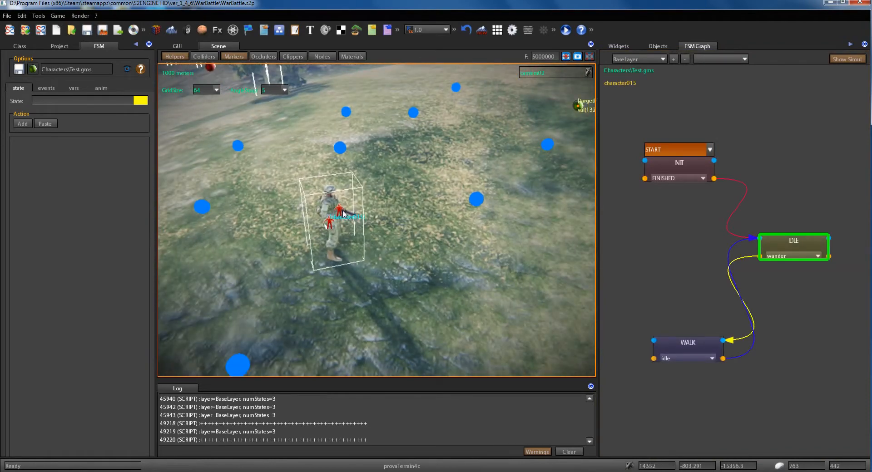
In the IDLE state, assign the pos variable to both opponentPos and targetPos of the AIGetFurthestTacticalPoint action.
{"action": "left_click", "coordinate": [774, 250]}
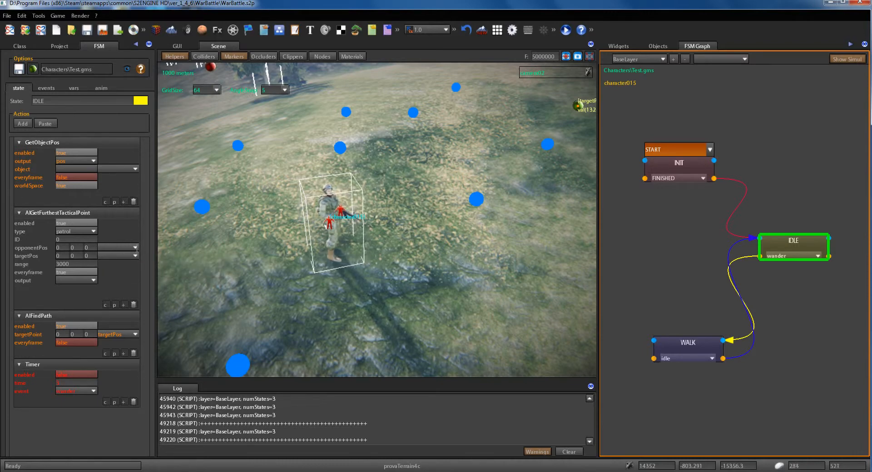
{"action": "left_click", "coordinate": [136, 248]}
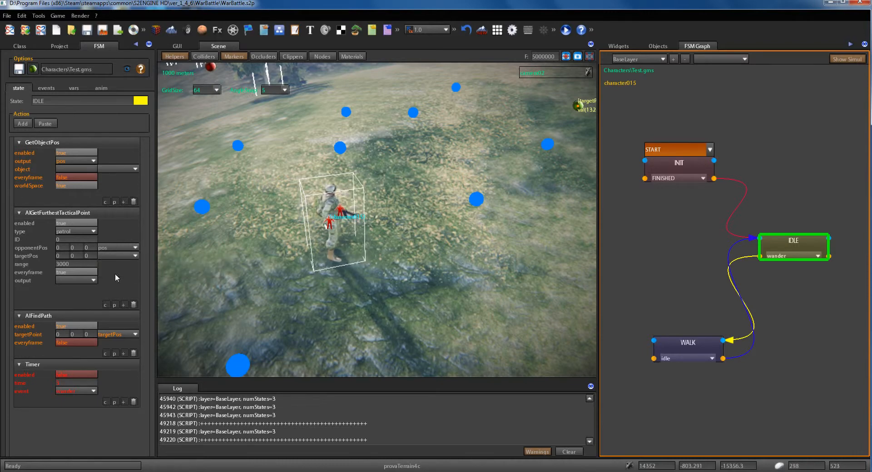
{"action": "left_click", "coordinate": [116, 274]}
{"action": "left_click", "coordinate": [135, 256]}
{"action": "left_click", "coordinate": [108, 280]}
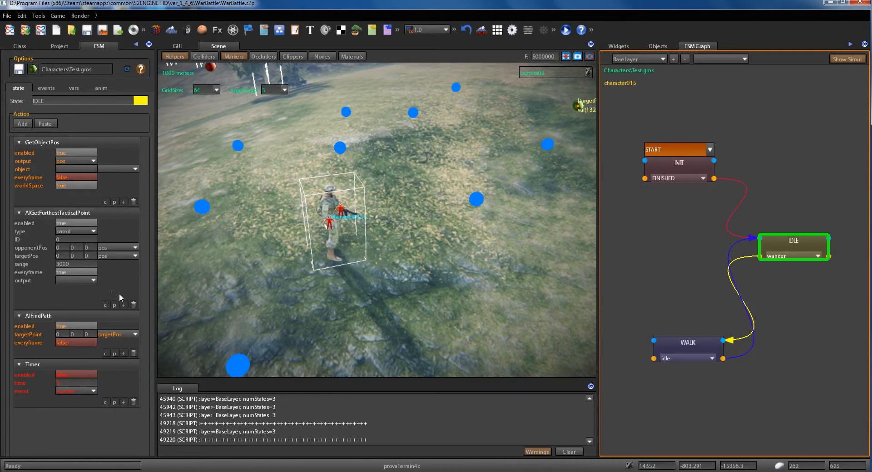
Set everyframe to false and output to targetPos in the AIGetFurthestTacticalPoint action.
{"action": "left_click", "coordinate": [72, 272]}
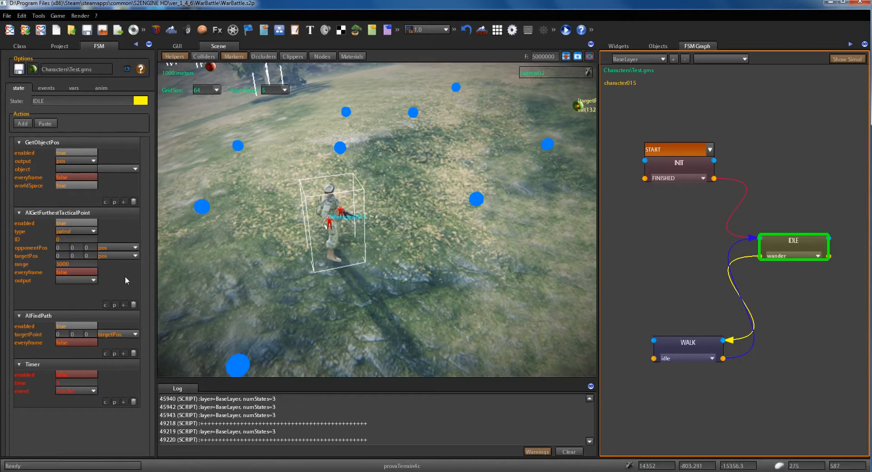
{"action": "left_click", "coordinate": [94, 281]}
{"action": "left_click", "coordinate": [93, 281]}
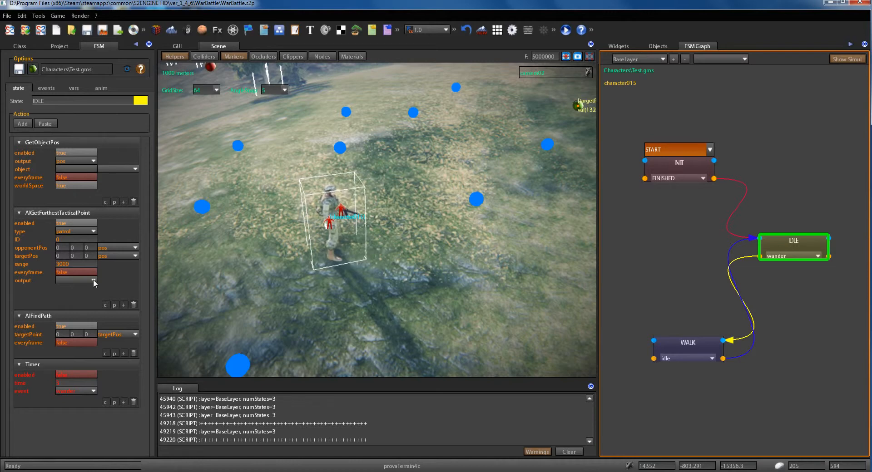
{"action": "left_click", "coordinate": [94, 281]}
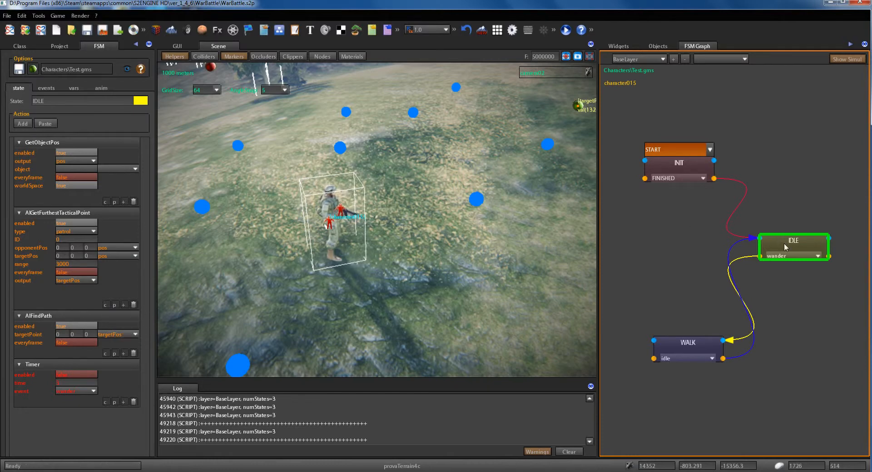
Change the event that triggers the transition from IDLE to WALK to PATH_FOUND.
{"action": "left_click_drag", "start_coordinate": [784, 243], "coordinate": [780, 244]}
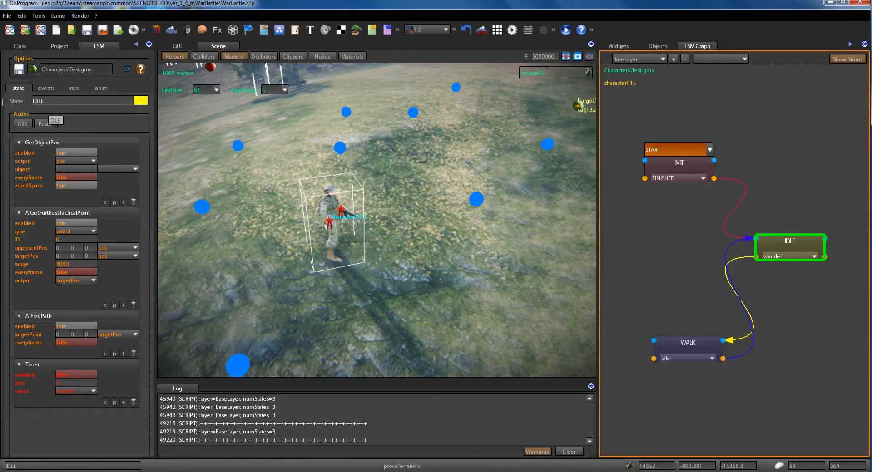
{"action": "left_click", "coordinate": [46, 88]}
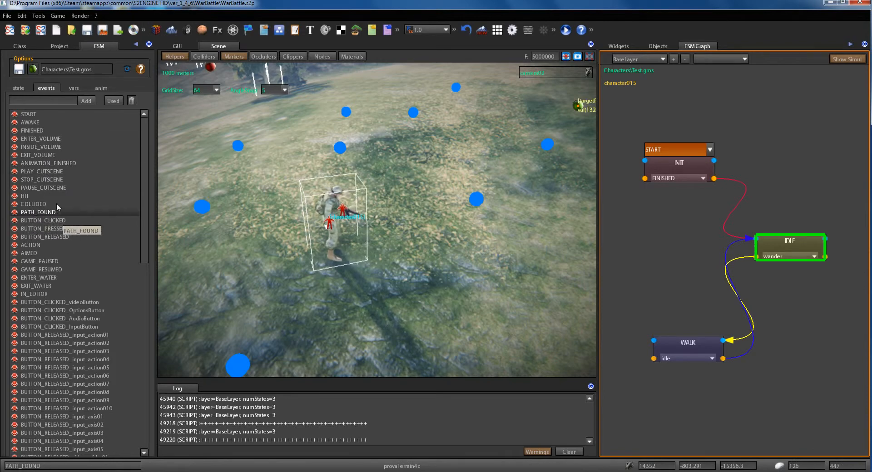
{"action": "left_click", "coordinate": [21, 89]}
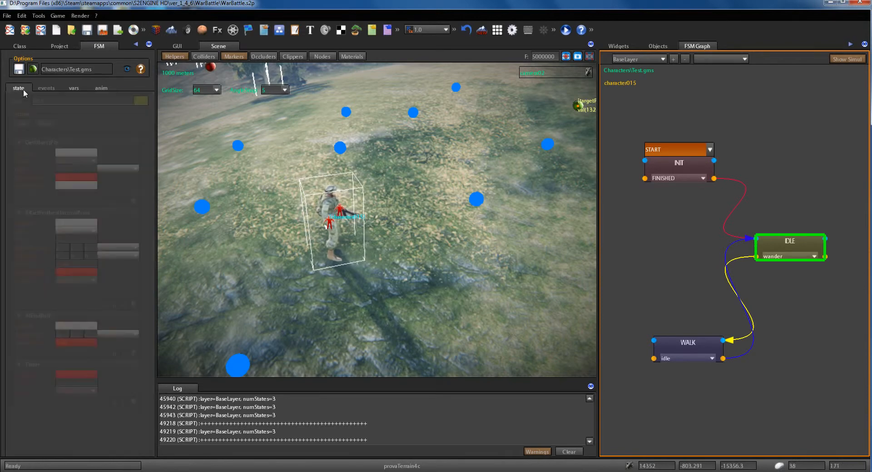
{"action": "left_click", "coordinate": [814, 257]}
{"action": "mouse_move", "coordinate": [815, 267]}
{"action": "left_mouse_down"}
{"action": "mouse_move", "coordinate": [815, 324]}
{"action": "mouse_move", "coordinate": [817, 274]}
{"action": "left_mouse_up"}
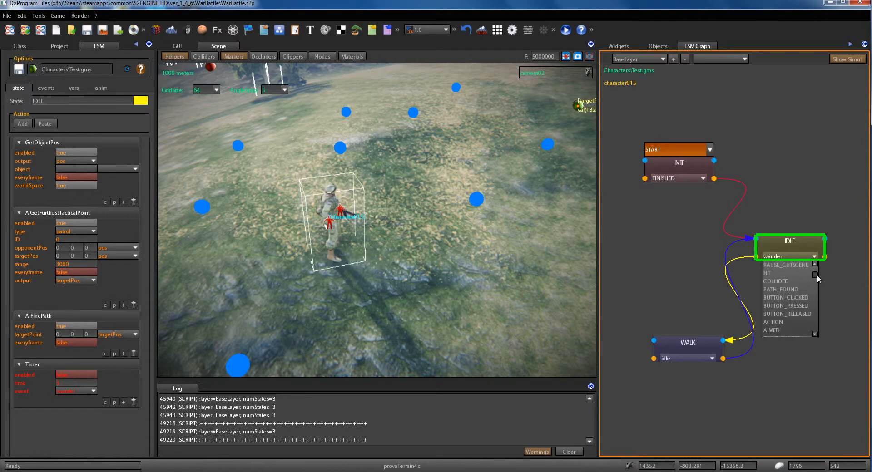
{"action": "left_click", "coordinate": [794, 293]}
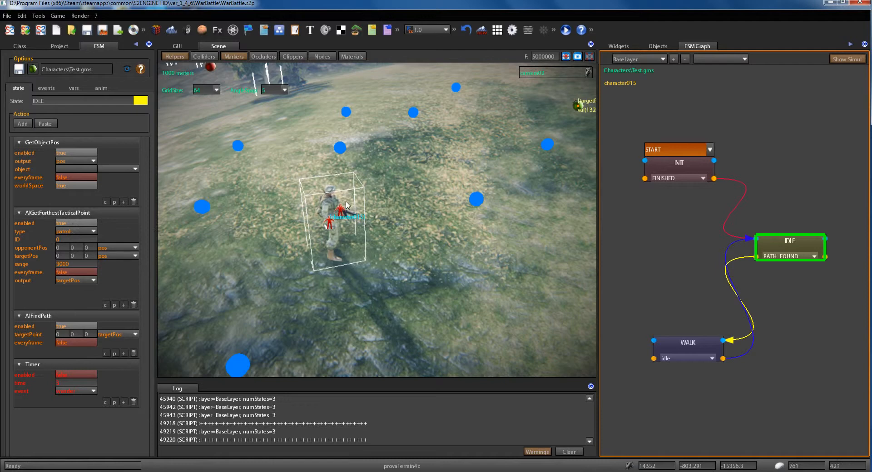
Examine the WALK state's actions and the patrol points spread around the soldier.
{"action": "left_click", "coordinate": [688, 344]}
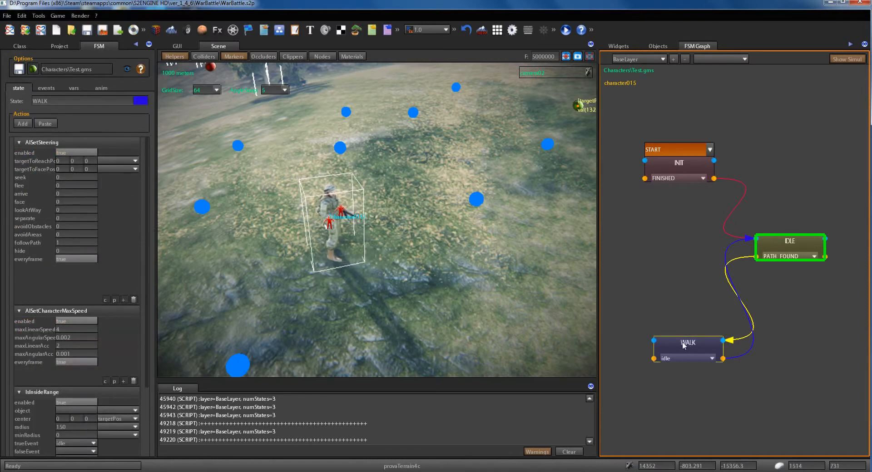
{"action": "left_click_drag", "start_coordinate": [145, 213], "coordinate": [150, 187]}
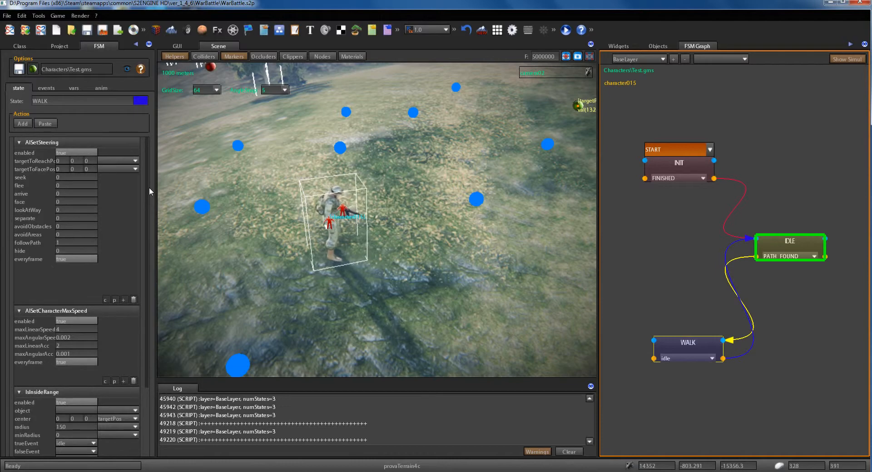
{"action": "left_click", "coordinate": [419, 246]}
{"action": "right_click_drag", "start_coordinate": [419, 246], "coordinate": [419, 247]}
{"action": "key", "text": "s"}
{"action": "right_click_drag", "start_coordinate": [423, 247], "coordinate": [413, 251]}
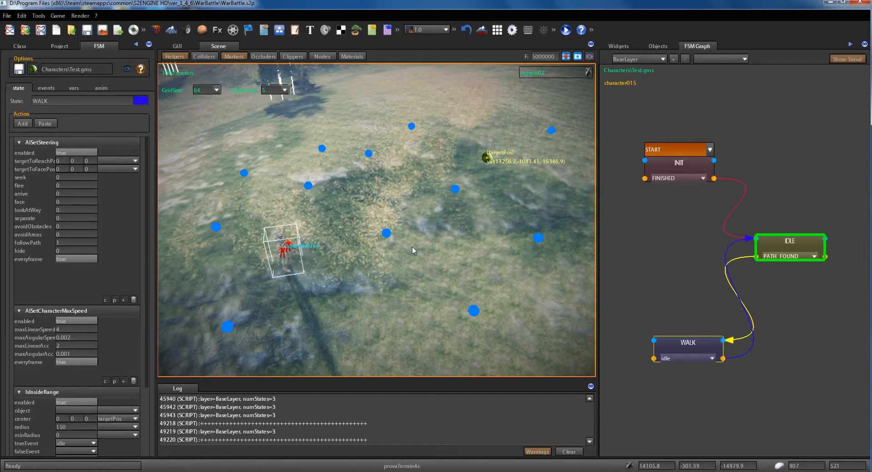
{"action": "scroll", "coordinate": [412, 250], "scroll_direction": "up", "scroll_amount": 5}
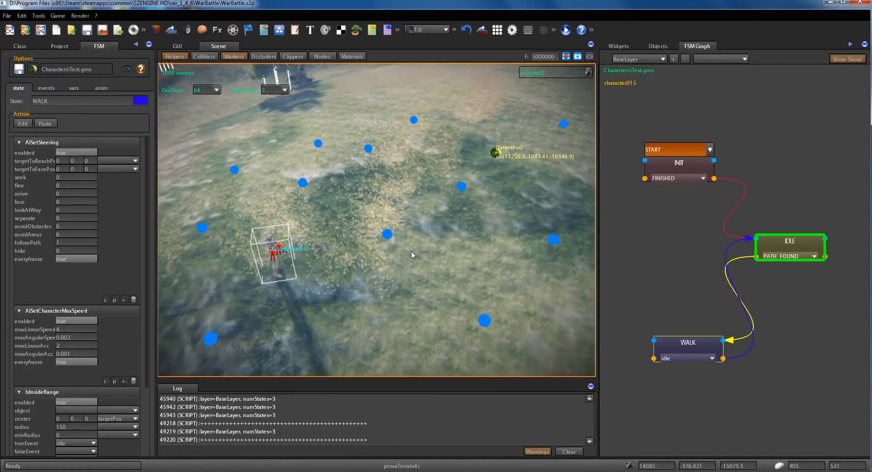
{"action": "scroll", "coordinate": [412, 251], "scroll_direction": "down", "scroll_amount": 3}
{"action": "right_click_drag", "start_coordinate": [412, 251], "coordinate": [430, 242]}
{"action": "scroll", "coordinate": [430, 241], "scroll_direction": "down", "scroll_amount": 1}
{"action": "middle_click_drag", "start_coordinate": [430, 242], "coordinate": [451, 241]}
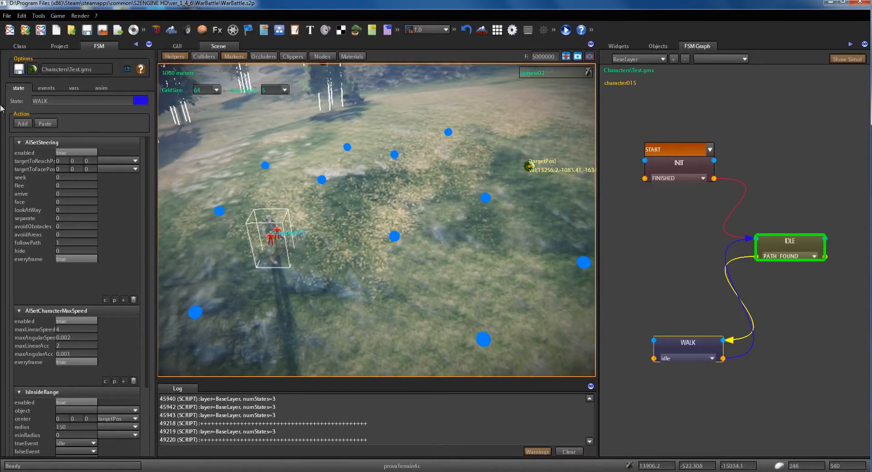
{"action": "scroll", "coordinate": [296, 165], "scroll_direction": "down", "scroll_amount": 3}
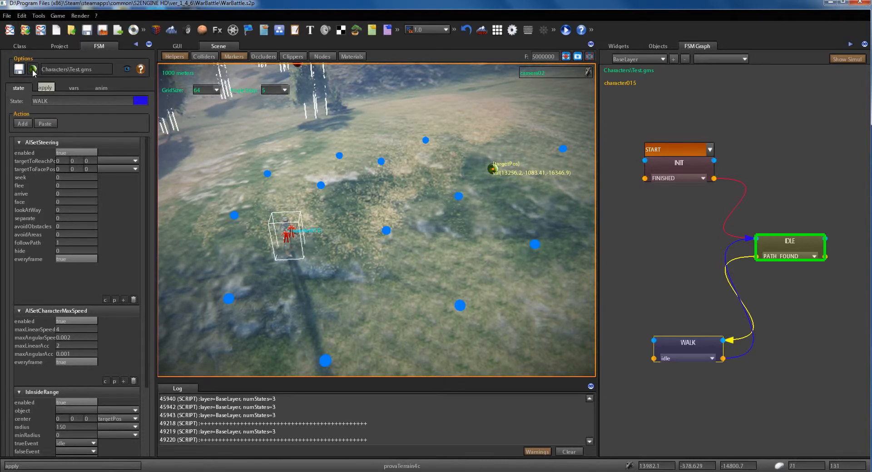
Apply the edited state machine to the soldier and watch him travel across the patrol area.
{"action": "left_click", "coordinate": [33, 69]}
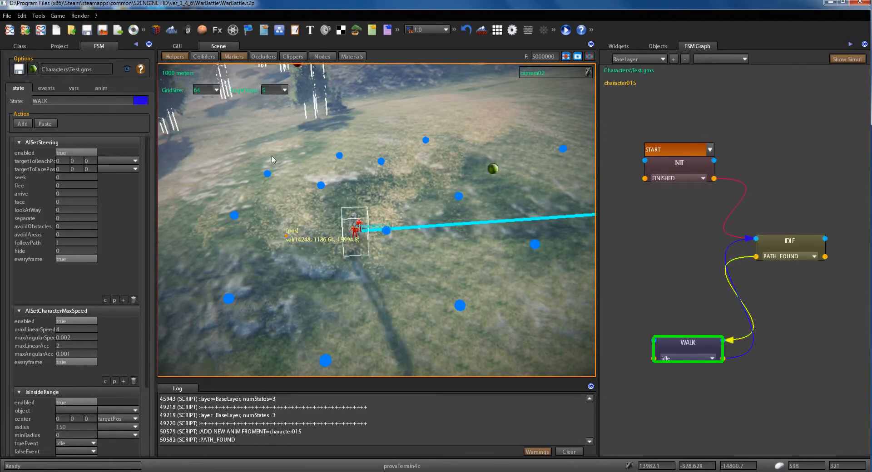
{"action": "right_click_drag", "start_coordinate": [372, 306], "coordinate": [409, 309]}
{"action": "scroll", "coordinate": [409, 310], "scroll_direction": "down", "scroll_amount": 2}
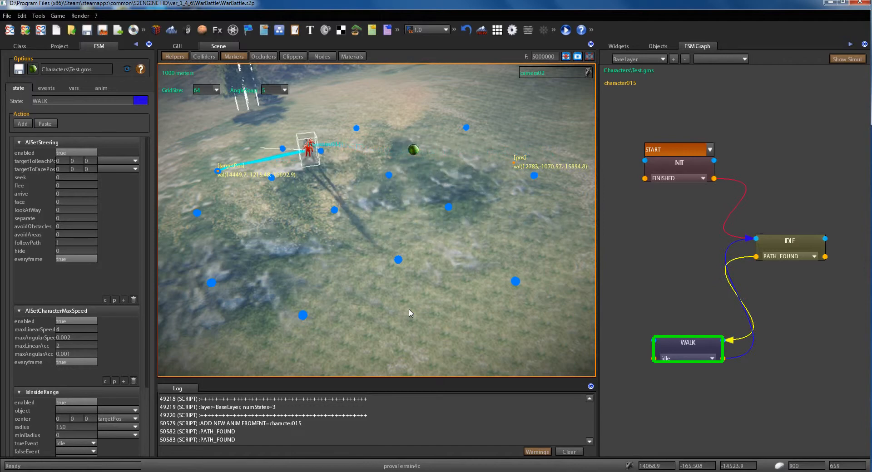
{"action": "right_click_drag", "start_coordinate": [350, 276], "coordinate": [412, 297]}
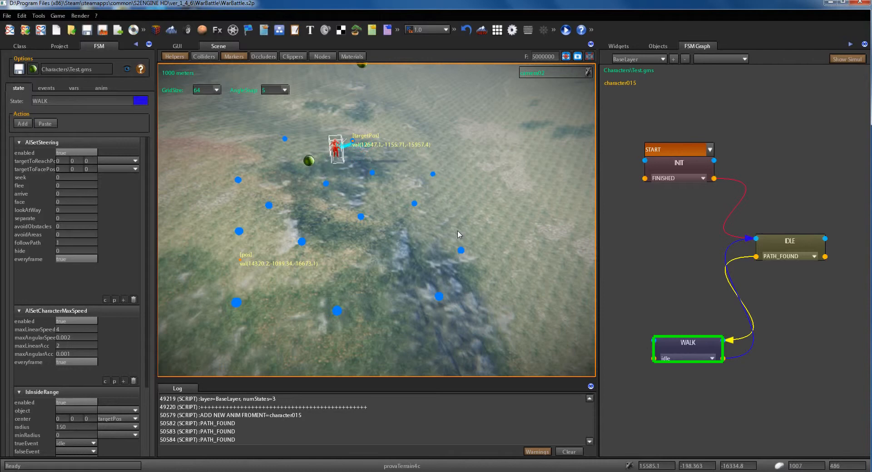
{"action": "right_click_drag", "start_coordinate": [455, 222], "coordinate": [459, 222]}
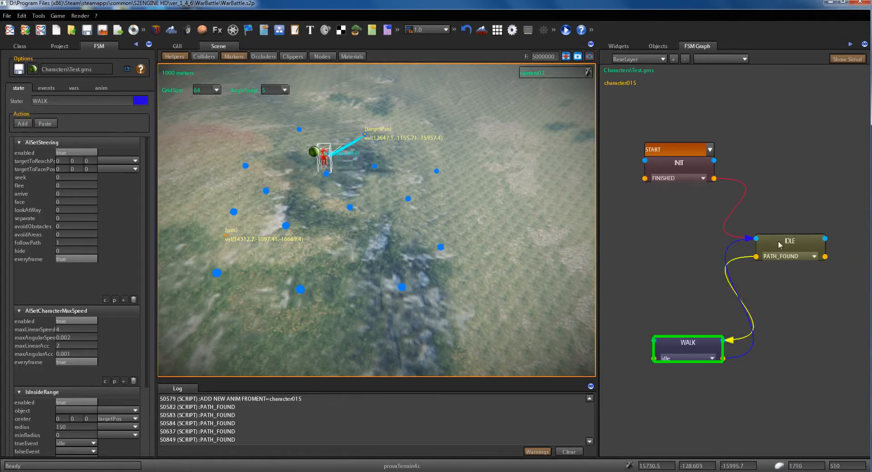
{"action": "key", "text": "w"}
{"action": "right_click_drag", "start_coordinate": [510, 268], "coordinate": [495, 257]}
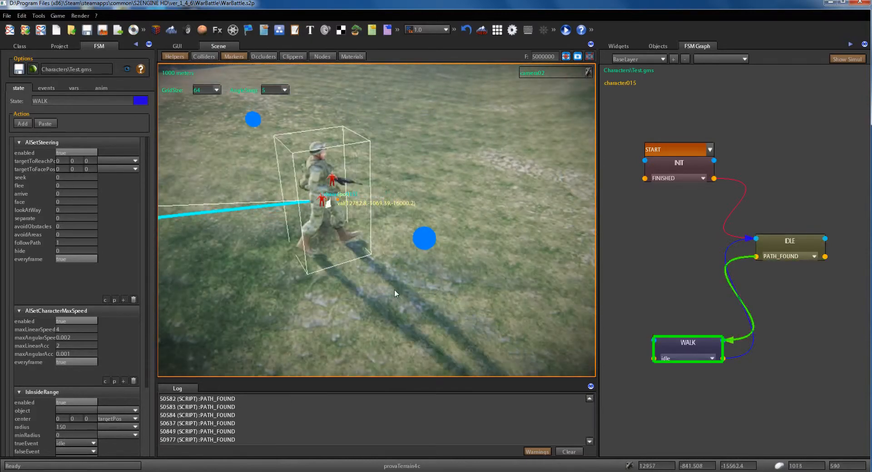
Follow the soldier up close and examine how he walks and turns between the furthest patrol points.
{"action": "key", "text": "s"}
{"action": "key", "text": "a"}
{"action": "mouse_move", "coordinate": [392, 292]}
{"action": "right_mouse_down"}
{"action": "mouse_move", "coordinate": [377, 295]}
{"action": "mouse_move", "coordinate": [387, 293]}
{"action": "right_mouse_up"}
{"action": "key", "text": "a"}
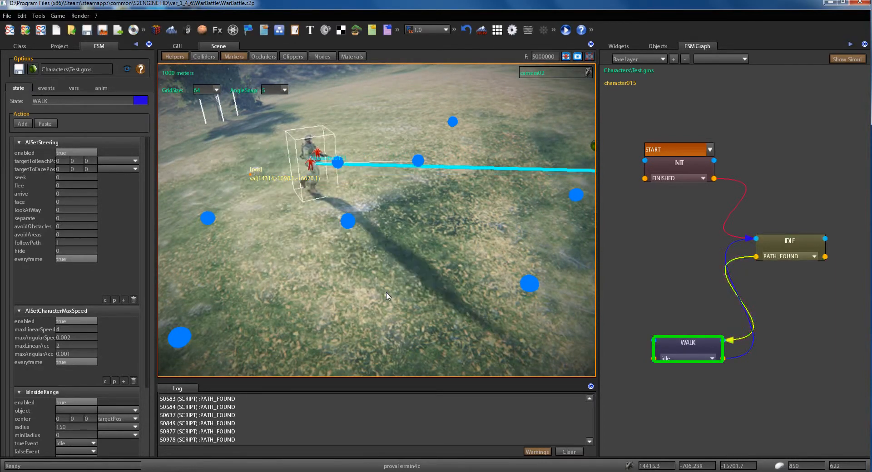
{"action": "key", "text": "d"}
{"action": "key", "text": "d"}
{"action": "mouse_move", "coordinate": [410, 306]}
{"action": "right_mouse_down"}
{"action": "mouse_move", "coordinate": [487, 292]}
{"action": "mouse_move", "coordinate": [471, 294]}
{"action": "right_mouse_up"}
{"action": "key", "text": "s"}
{"action": "key", "text": "w"}
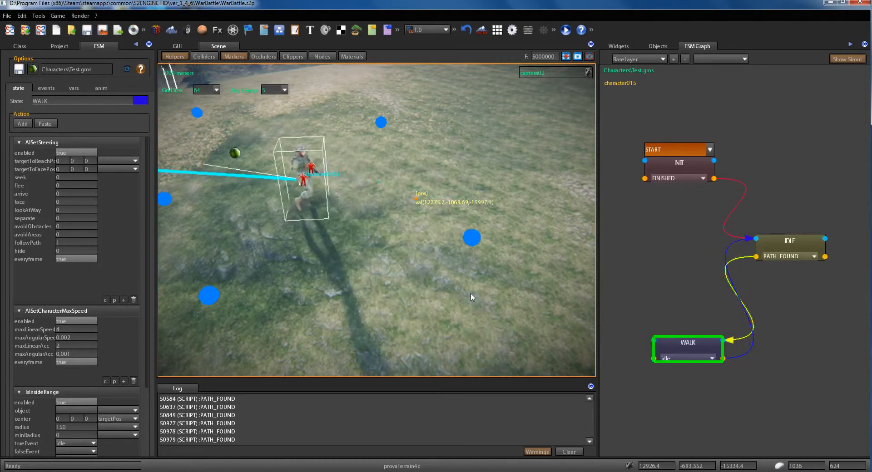
{"action": "key", "text": "s"}
{"action": "right_click_drag", "start_coordinate": [391, 294], "coordinate": [380, 283]}
{"action": "key", "text": "a"}
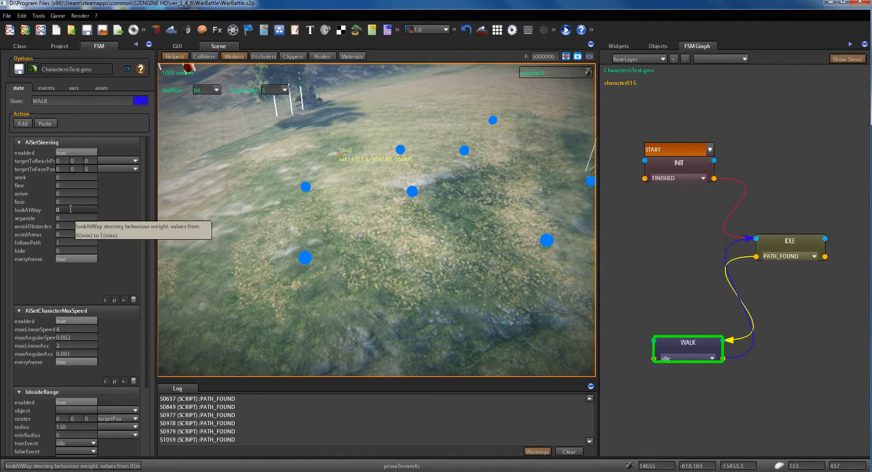
Set the lookAtWay weight of the WALK state's AISetSteering action to 1 and reapply the state machine.
{"action": "left_click", "coordinate": [70, 209]}
{"action": "key", "text": "Return"}
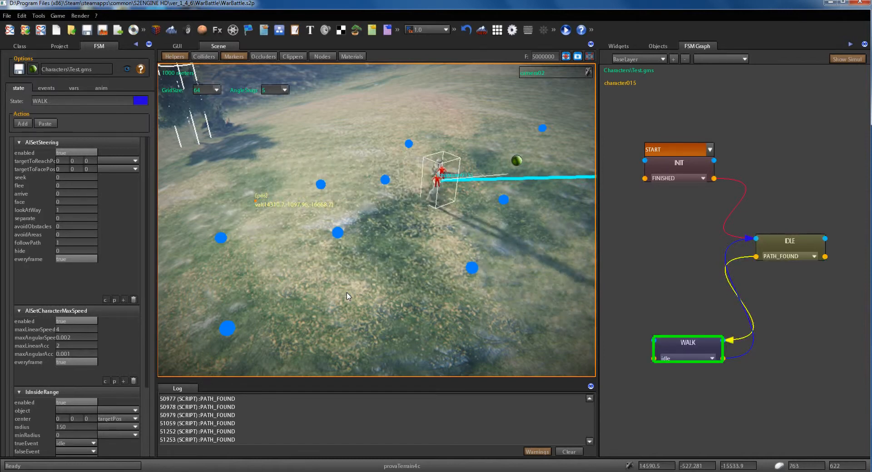
{"action": "key", "text": "d"}
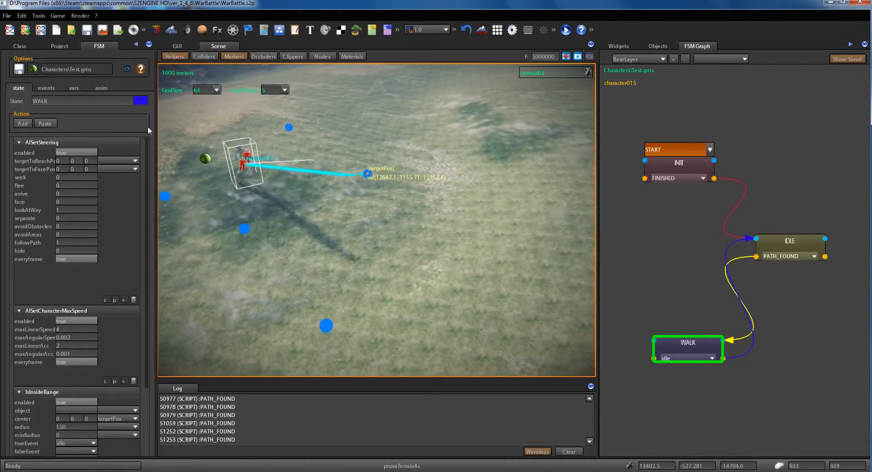
{"action": "left_click", "coordinate": [33, 69]}
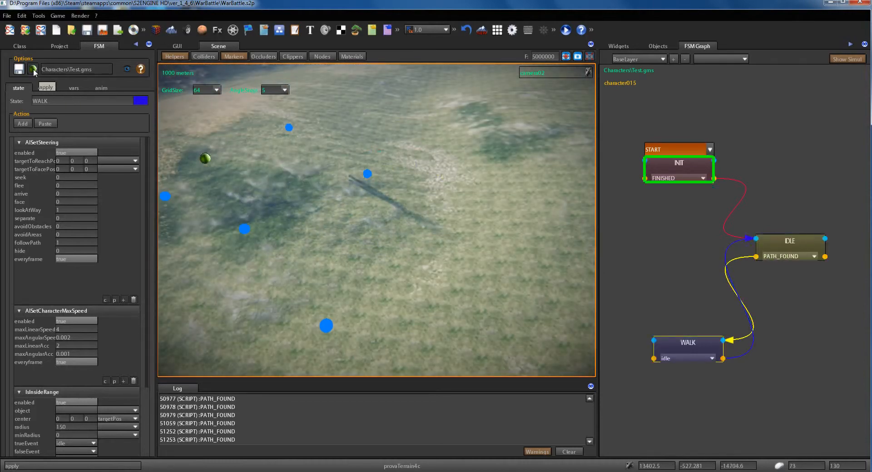
Follow the moving soldier and check which way he faces while walking with the new lookAtWay weight.
{"action": "right_click_drag", "start_coordinate": [311, 240], "coordinate": [367, 262]}
{"action": "key", "text": "w"}
{"action": "key", "text": "d"}
{"action": "key", "text": "e"}
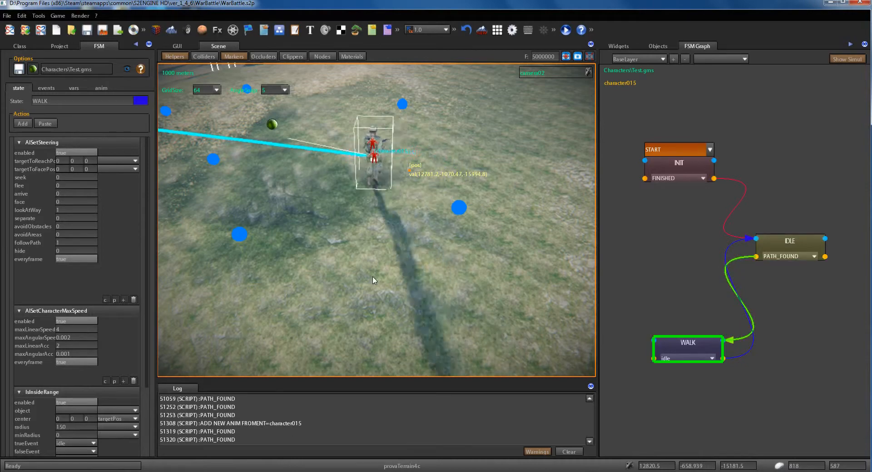
{"action": "key", "text": "a"}
{"action": "right_click_drag", "start_coordinate": [374, 281], "coordinate": [417, 293]}
{"action": "key", "text": "a"}
{"action": "key", "text": "a"}
{"action": "key", "text": "w"}
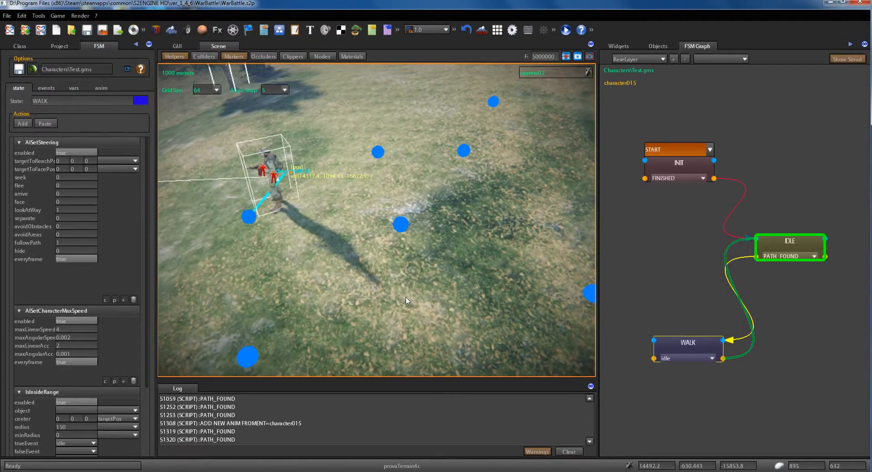
{"action": "key", "text": "d"}
{"action": "right_click_drag", "start_coordinate": [406, 298], "coordinate": [405, 293]}
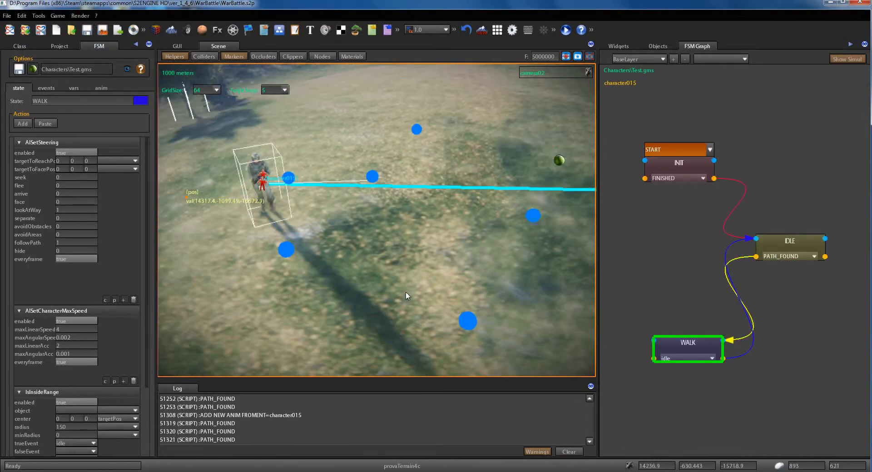
{"action": "key", "text": "d"}
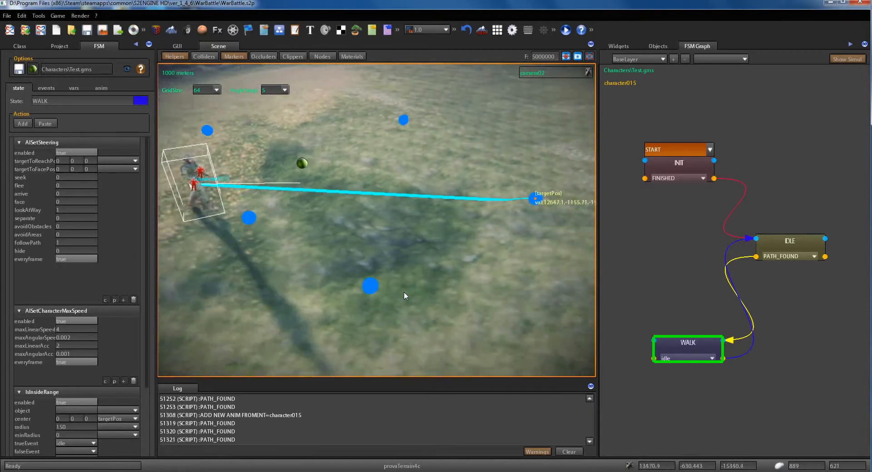